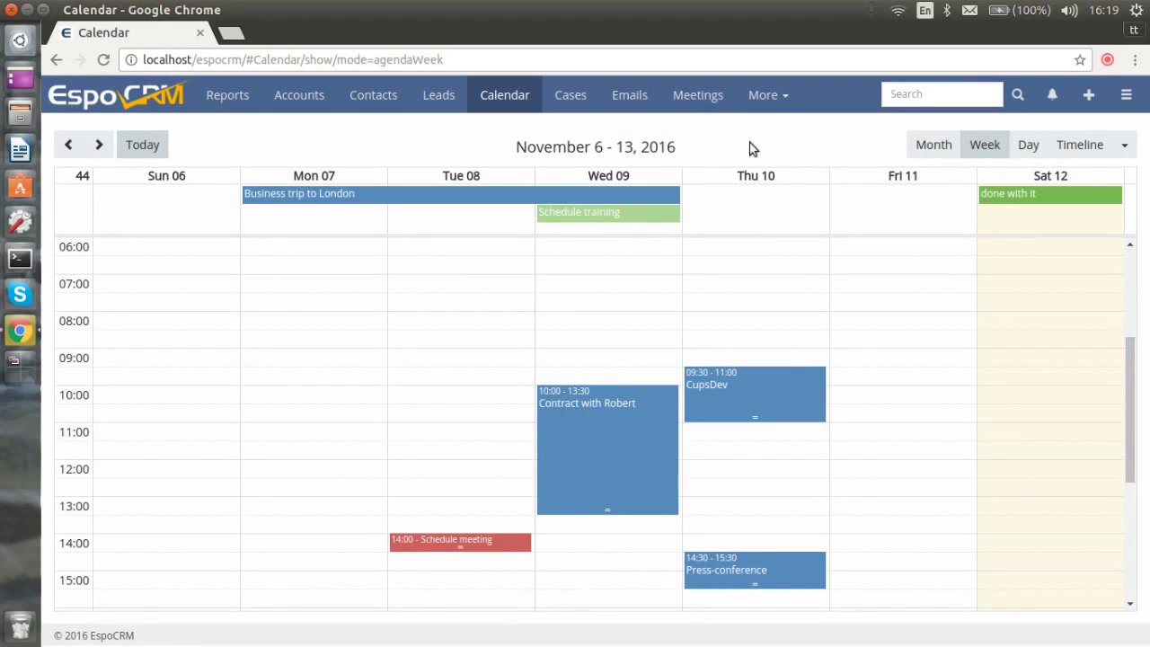
Cycle the calendar through Month, Week, Day and Timeline views, then return to Week.
left_click(934, 146)
left_click(981, 149)
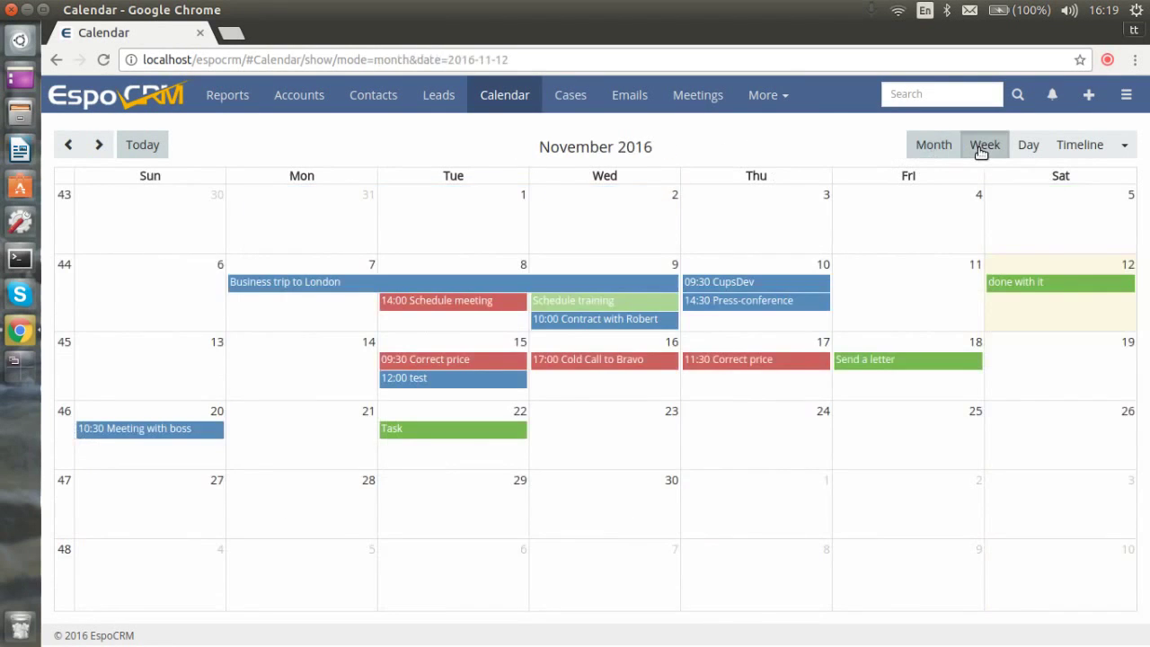
left_click(1025, 147)
left_click(1081, 148)
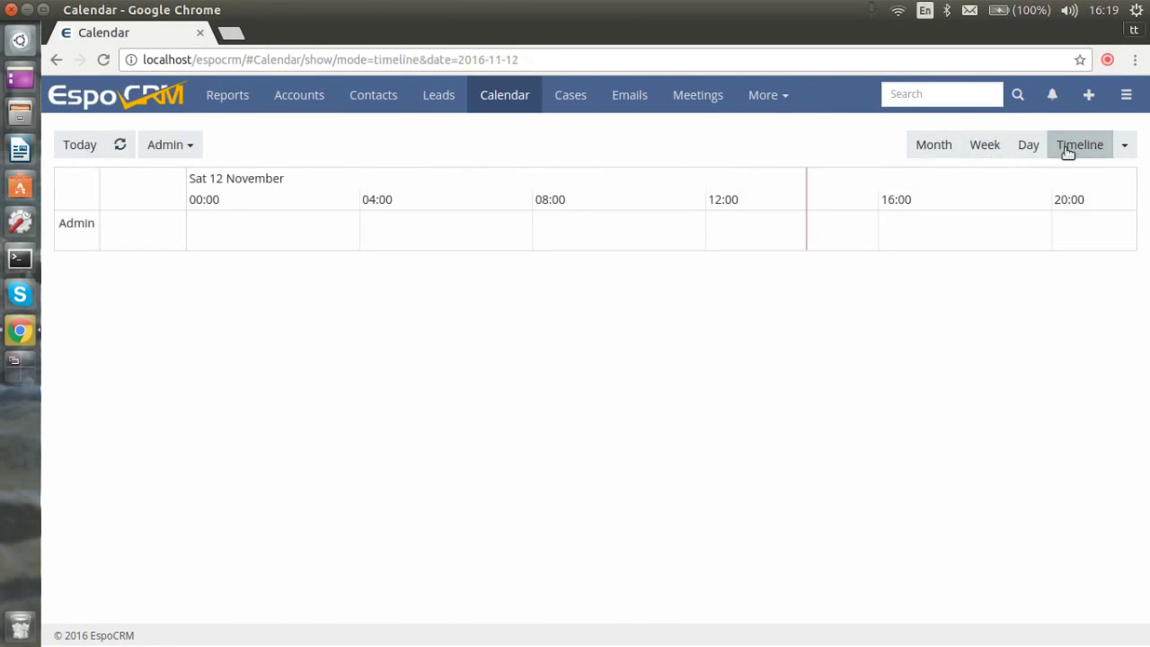
left_click(990, 146)
Hide Calls from the calendar's displayed event types, then show them again.
left_click(1129, 146)
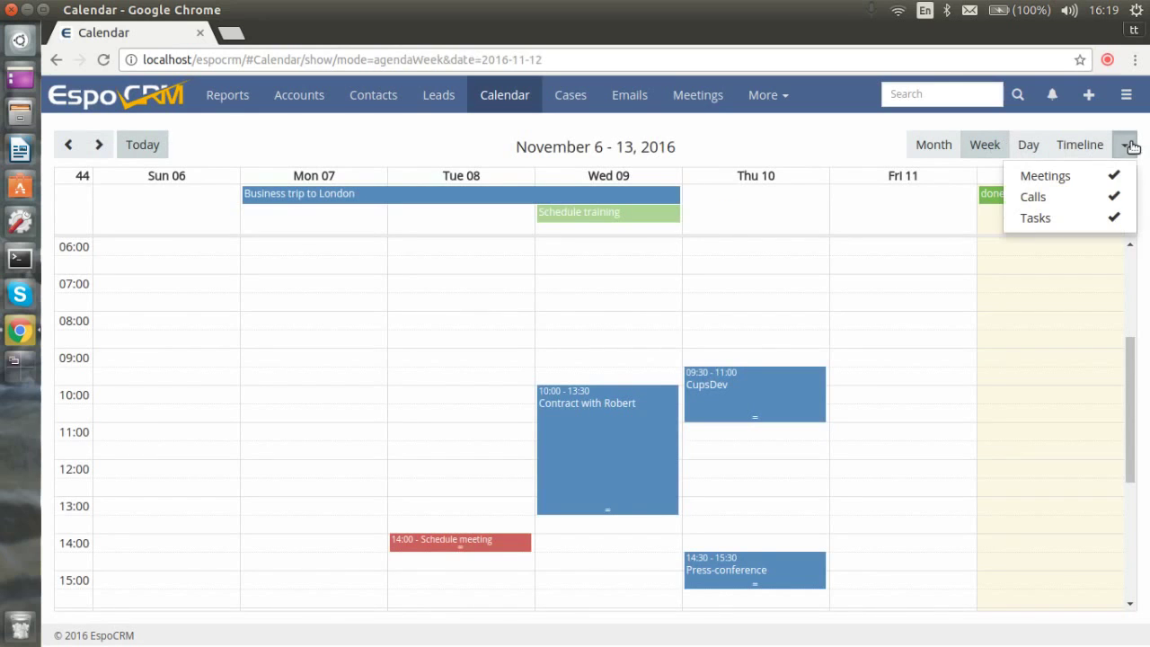
left_click(1113, 200)
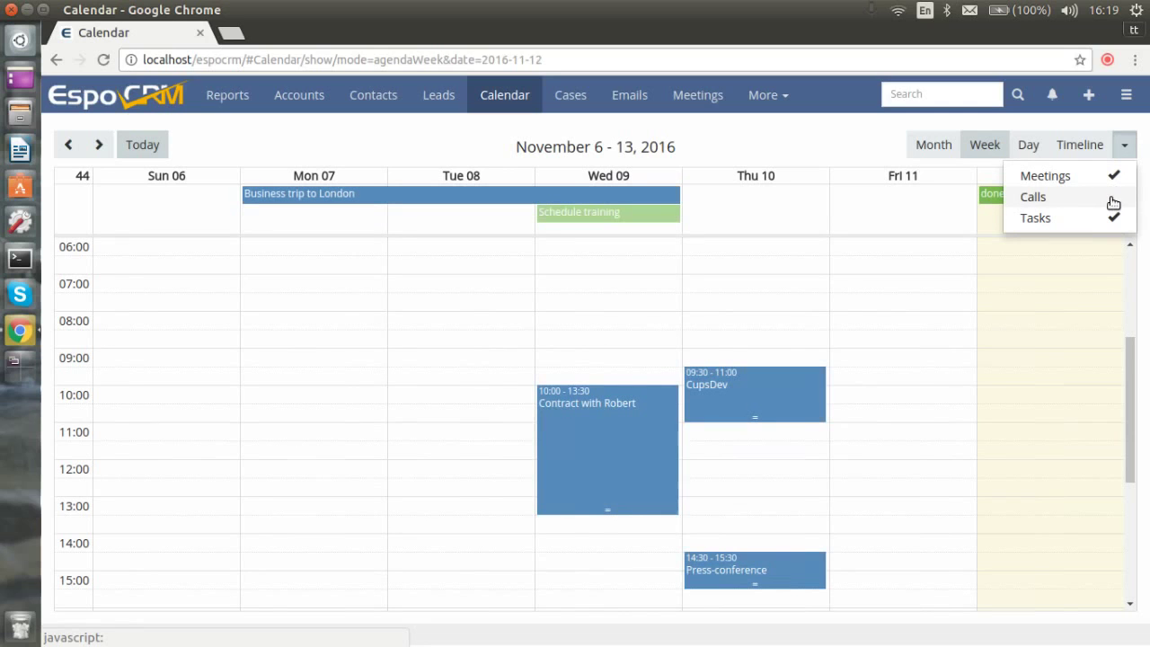
left_click(1112, 200)
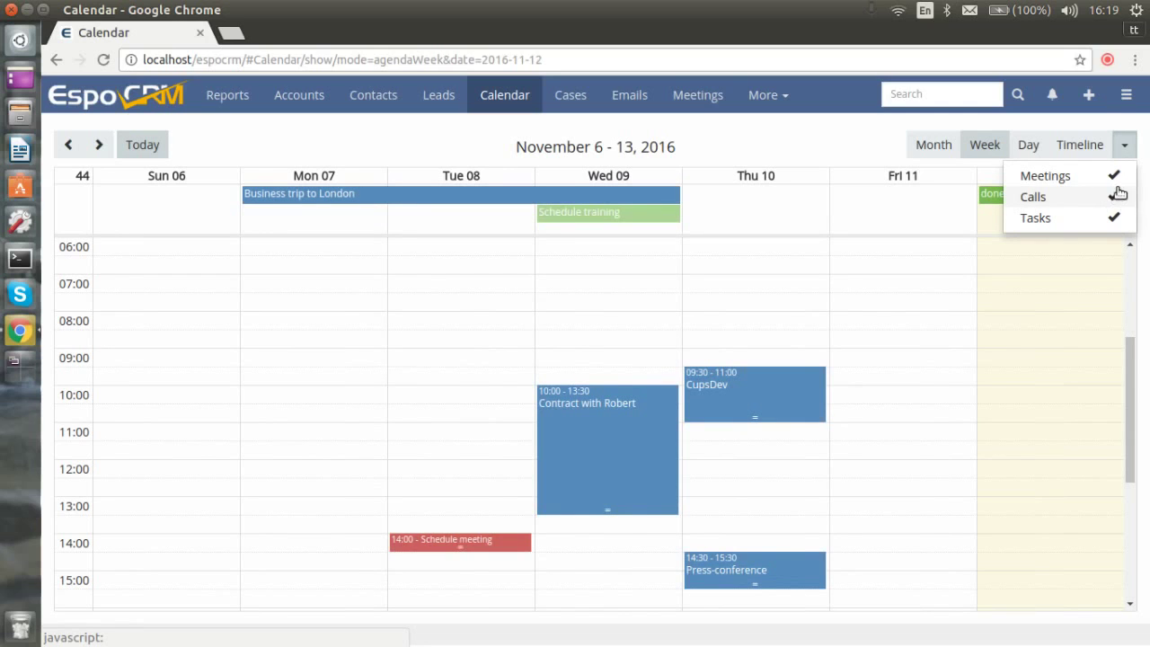
left_click(1128, 104)
In Administration settings, remove and re-add Task in the Calendar Entity List, then discard the changes.
left_click(1127, 99)
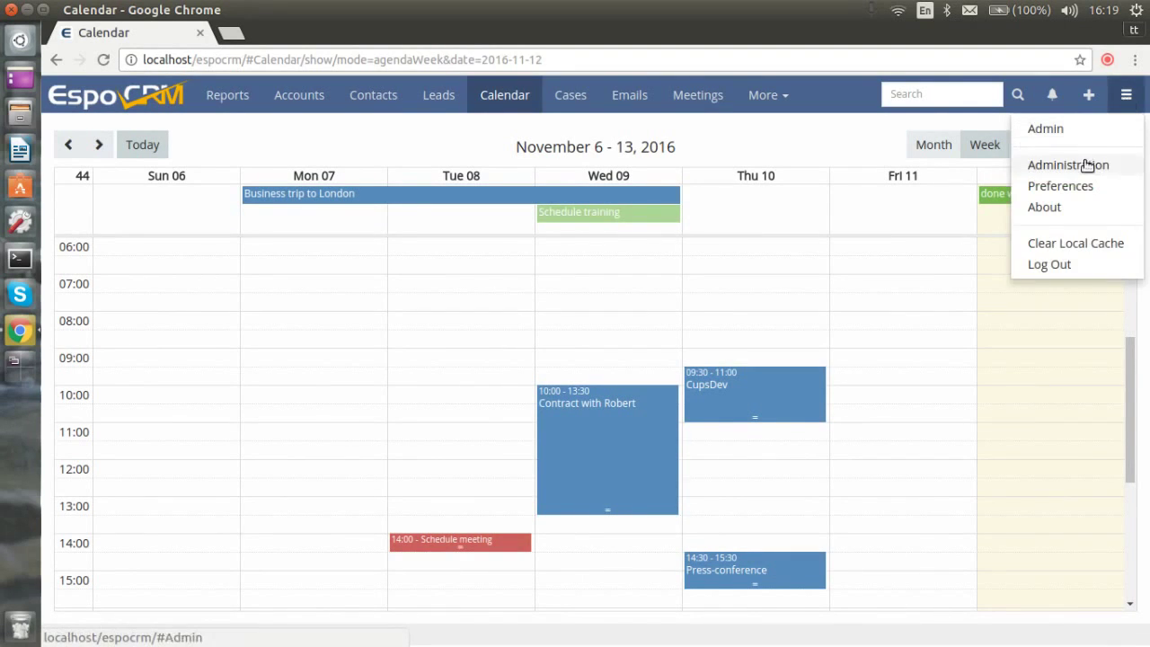
left_click(1087, 164)
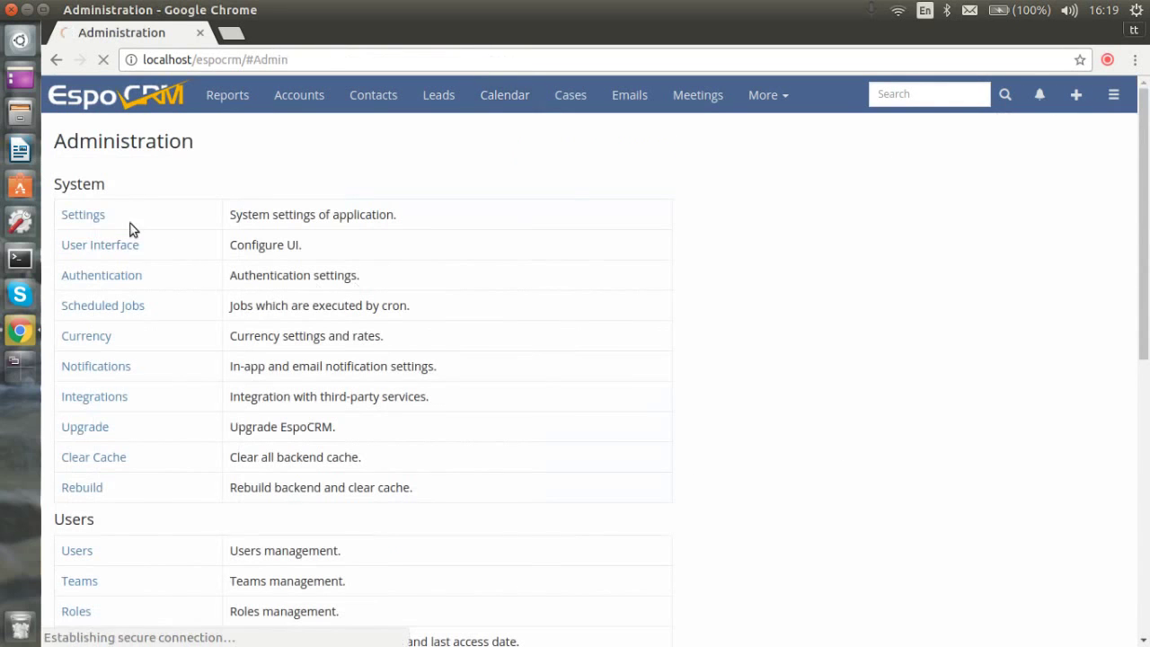
left_click(82, 215)
scroll(429, 303, "down", 5)
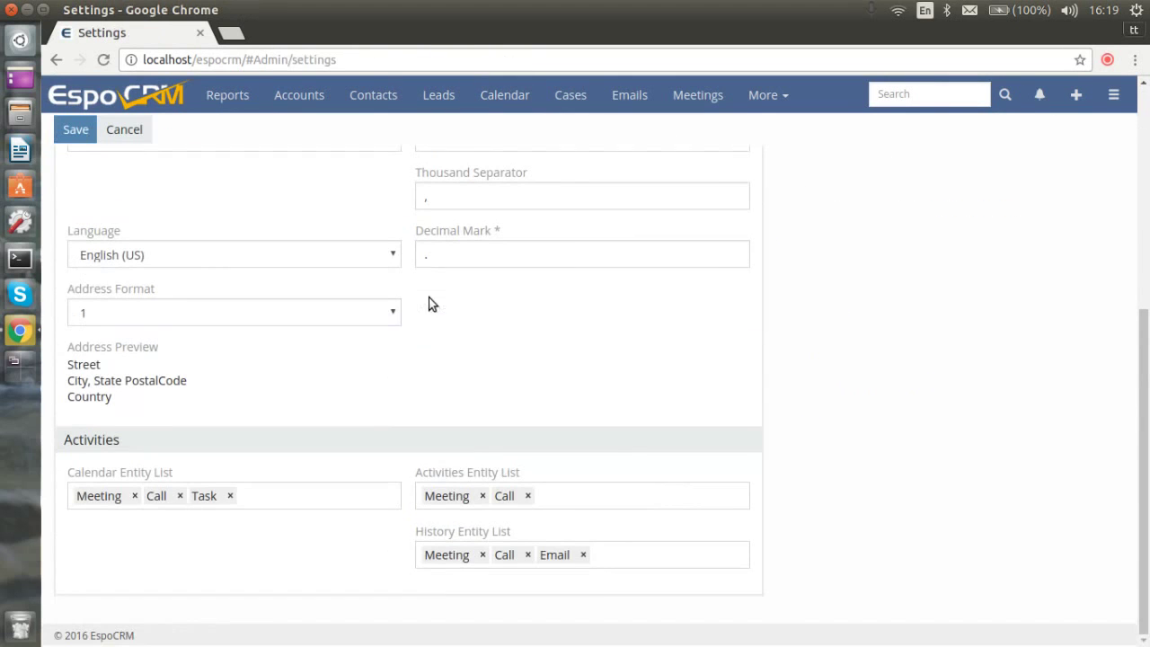
left_click(230, 497)
left_click(209, 525)
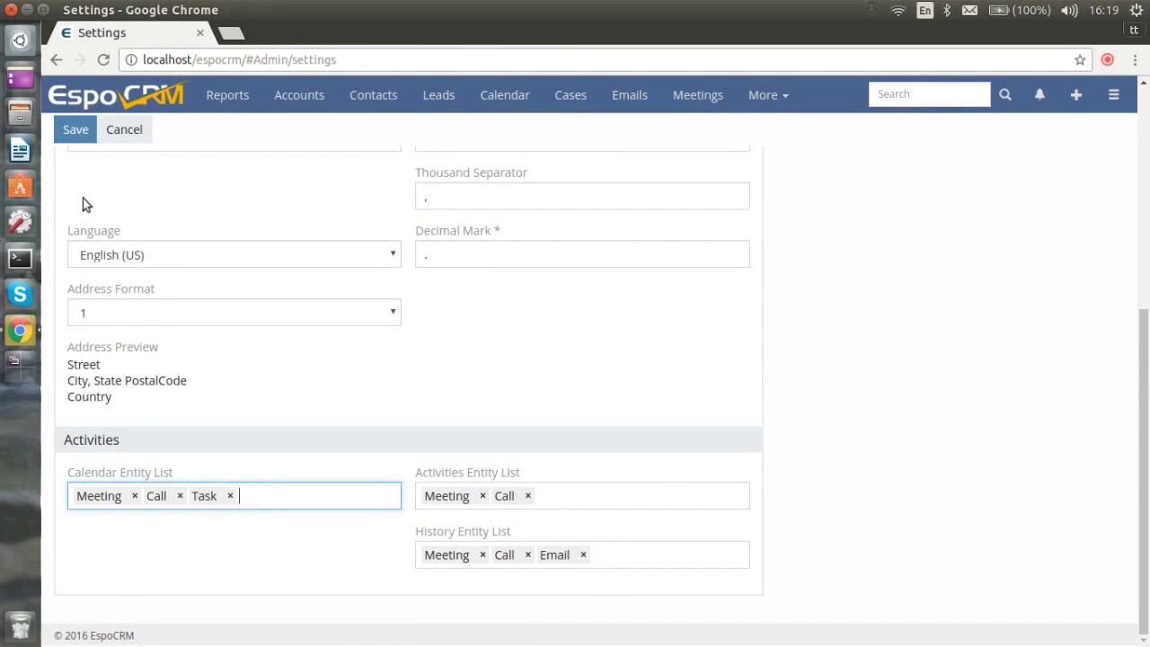
left_click(124, 129)
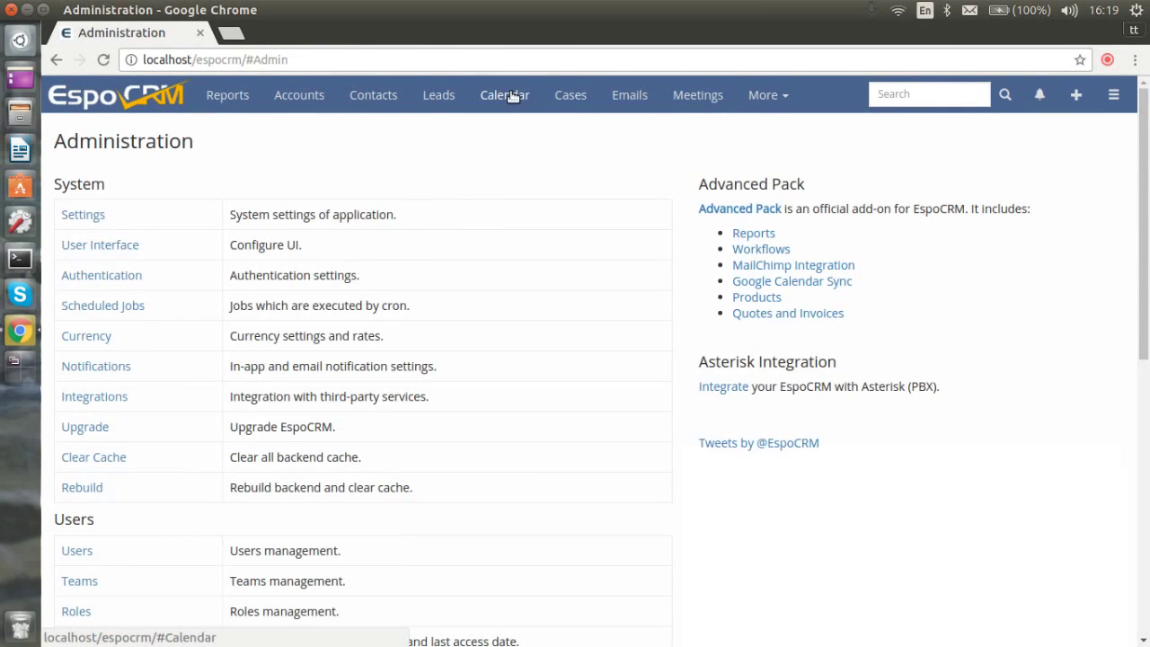
left_click(511, 95)
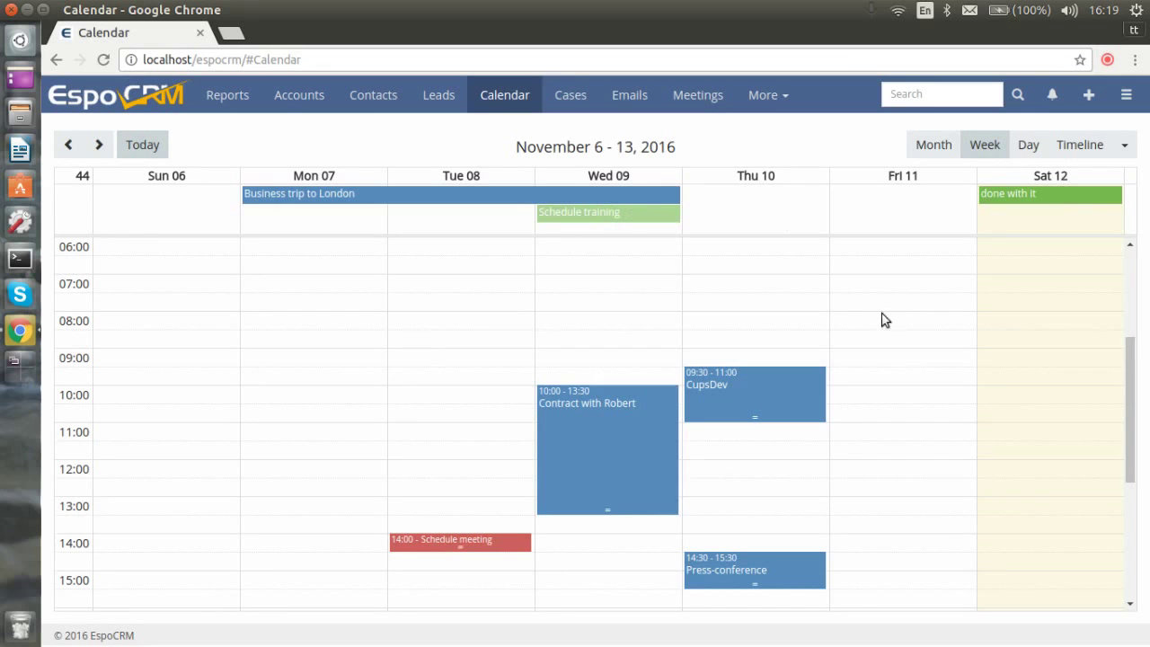
Create a call named 'Weekly Report' on Friday 11 from 11:30 to 14:00.
scroll(904, 429, "down", 3)
scroll(908, 337, "up", 1)
scroll(908, 337, "up", 1)
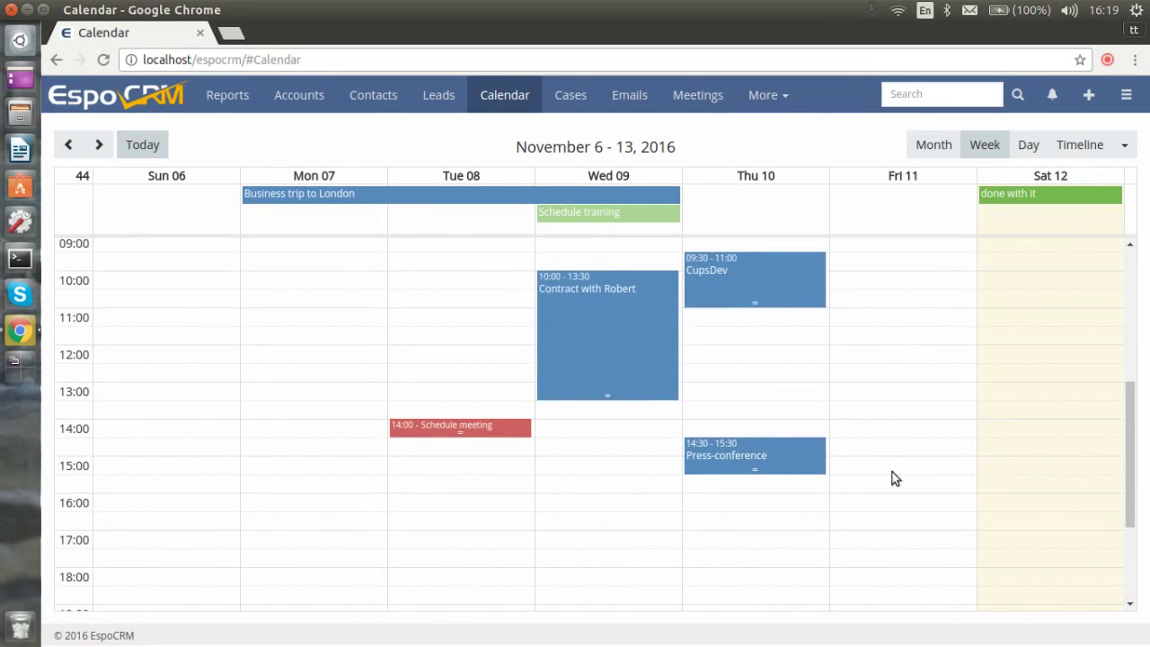
left_click_drag(857, 353, 855, 407)
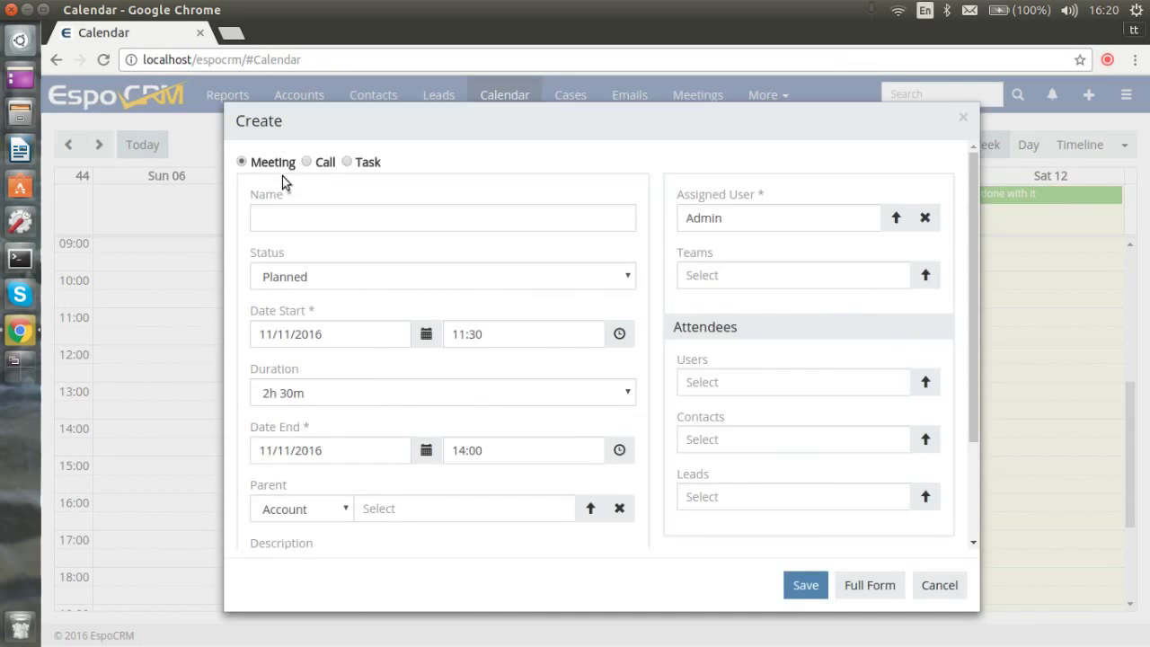
left_click(306, 163)
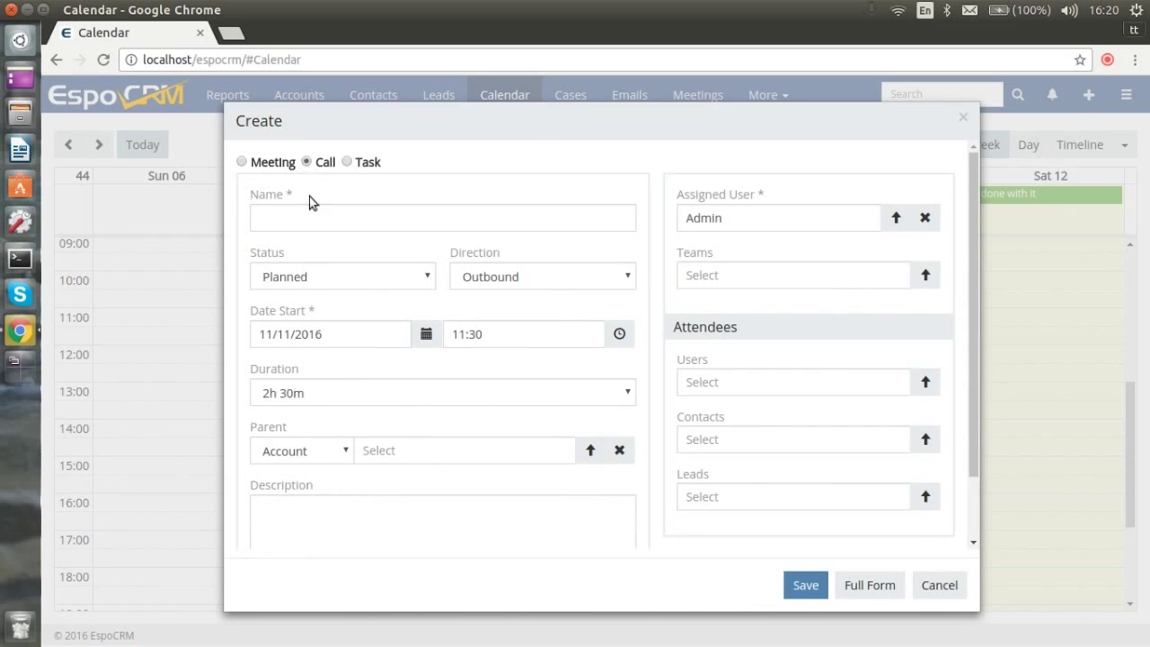
left_click(307, 217)
type("Weekly Report")
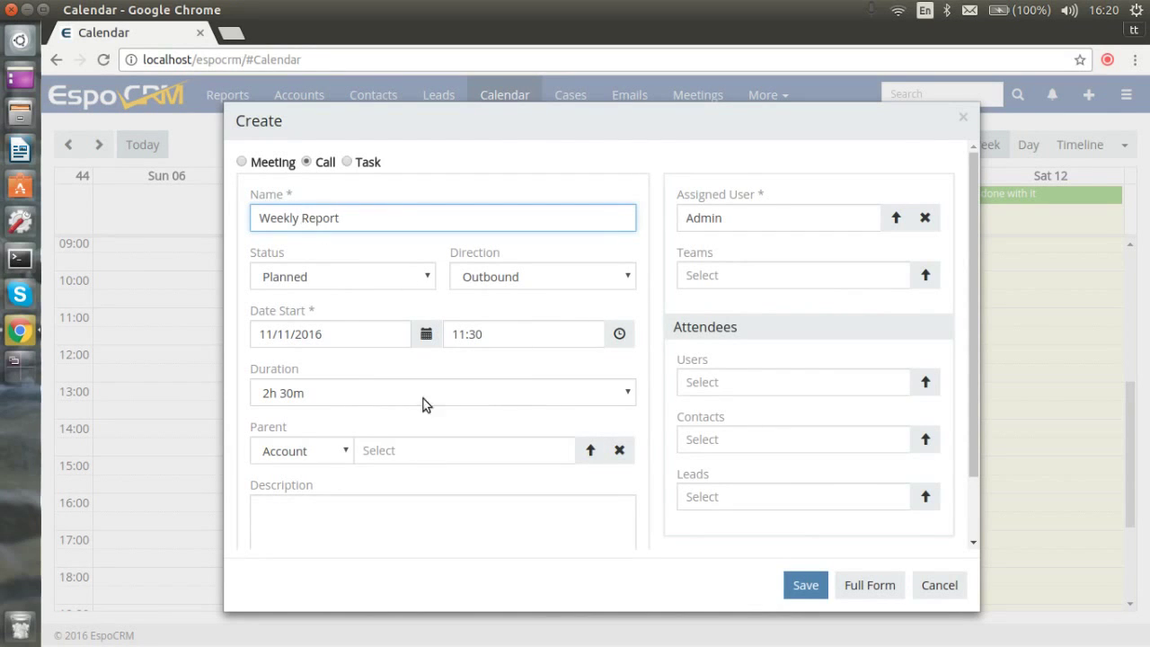
Link the call to Besharp, add its contact as an Accepted attendee, and save.
left_click(589, 450)
left_click(258, 266)
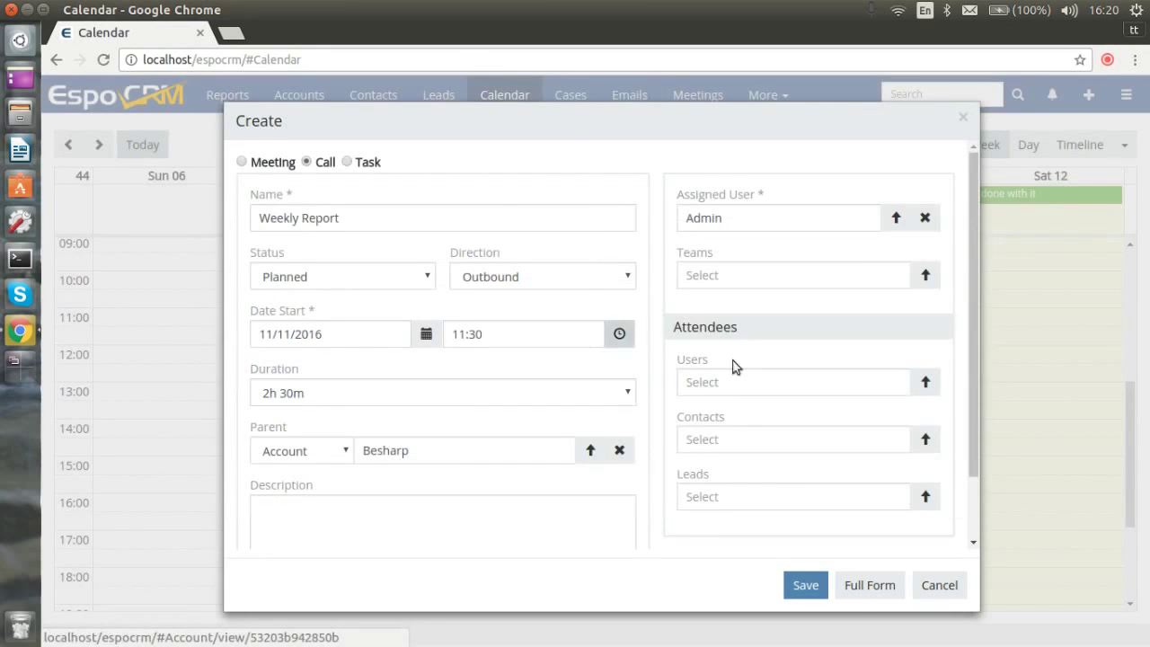
left_click(925, 444)
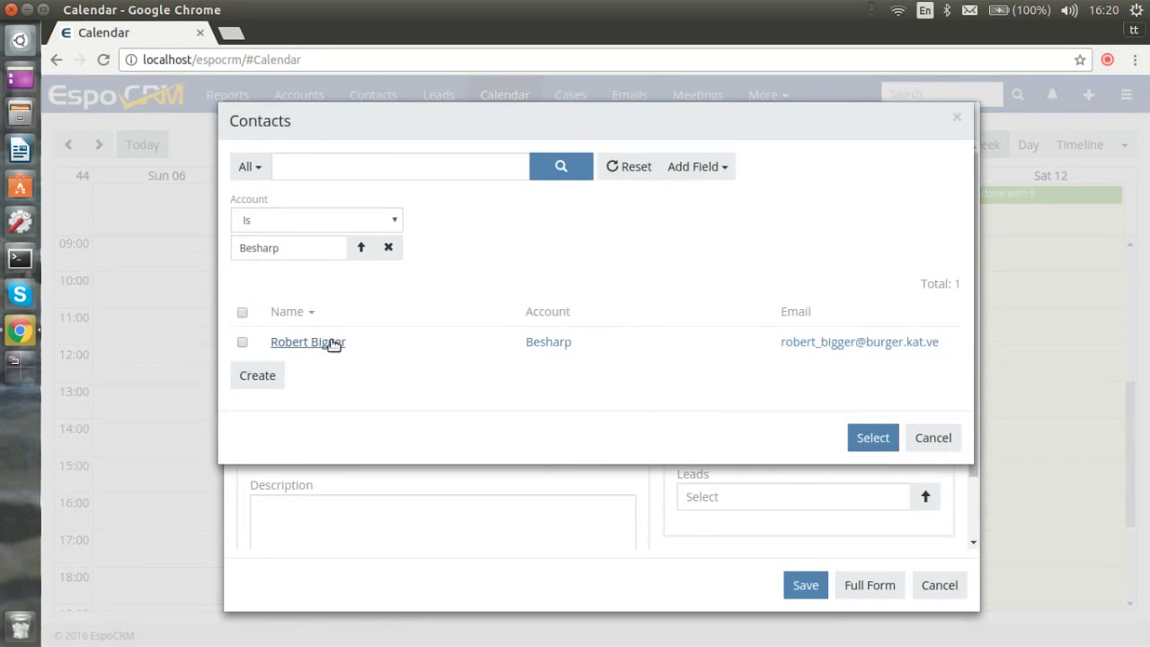
left_click(331, 343)
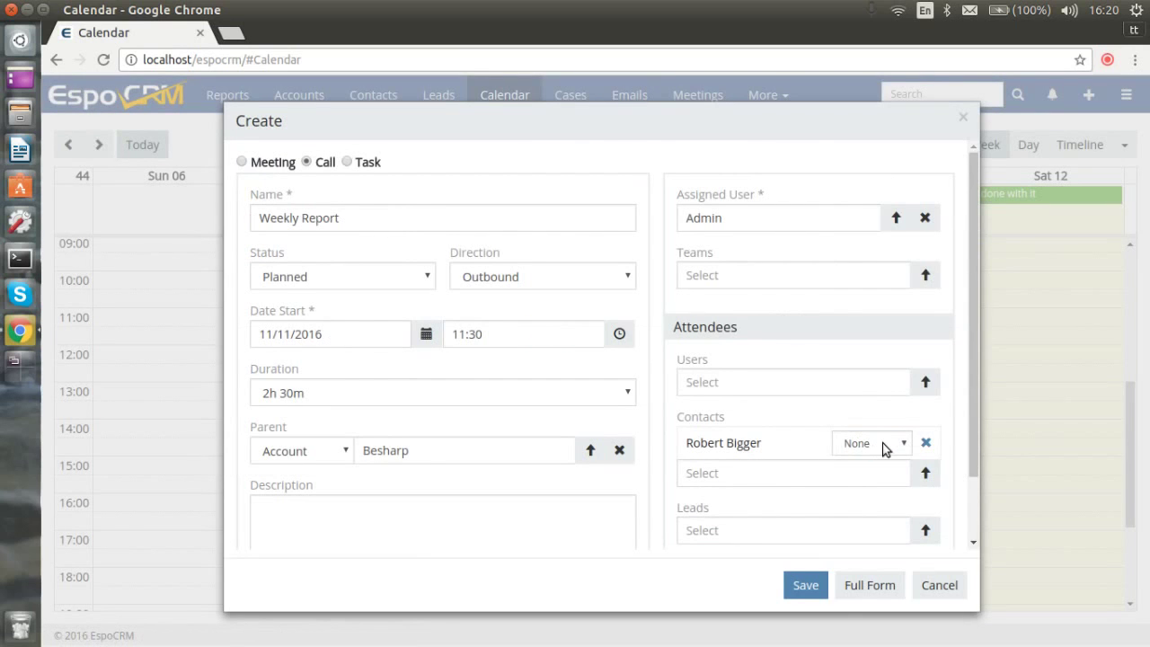
left_click(886, 444)
left_click(879, 481)
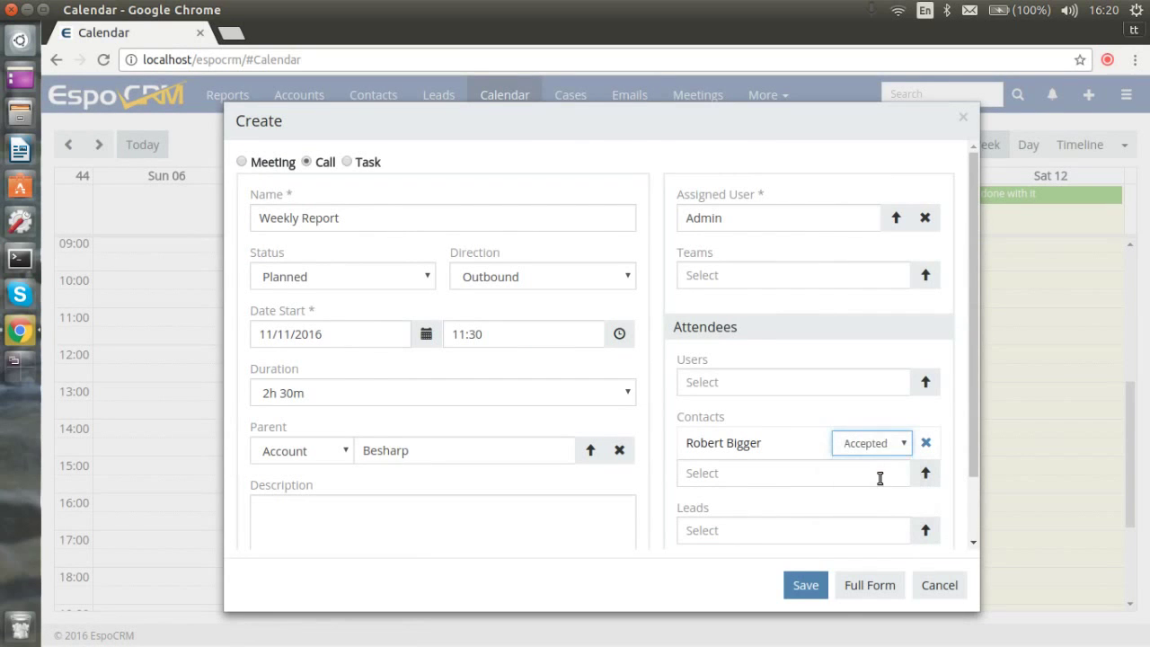
left_click(806, 585)
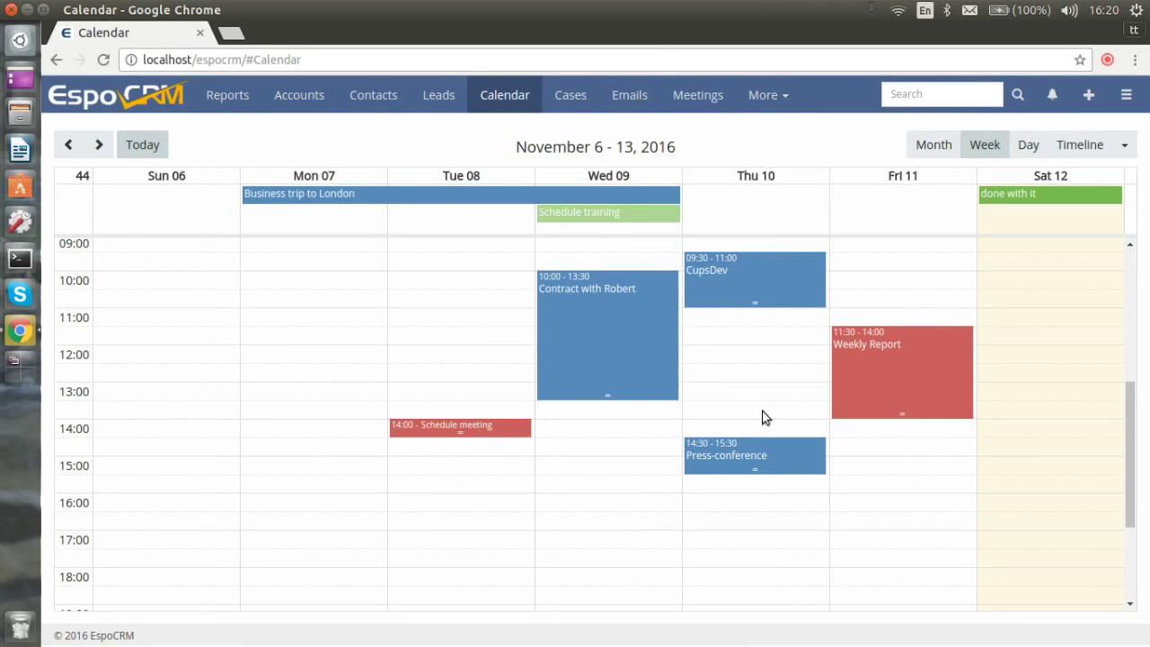
Extend the Thursday Press-conference to end at 17:00, then shift it to 13:00–15:30.
left_click_drag(754, 464, 750, 516)
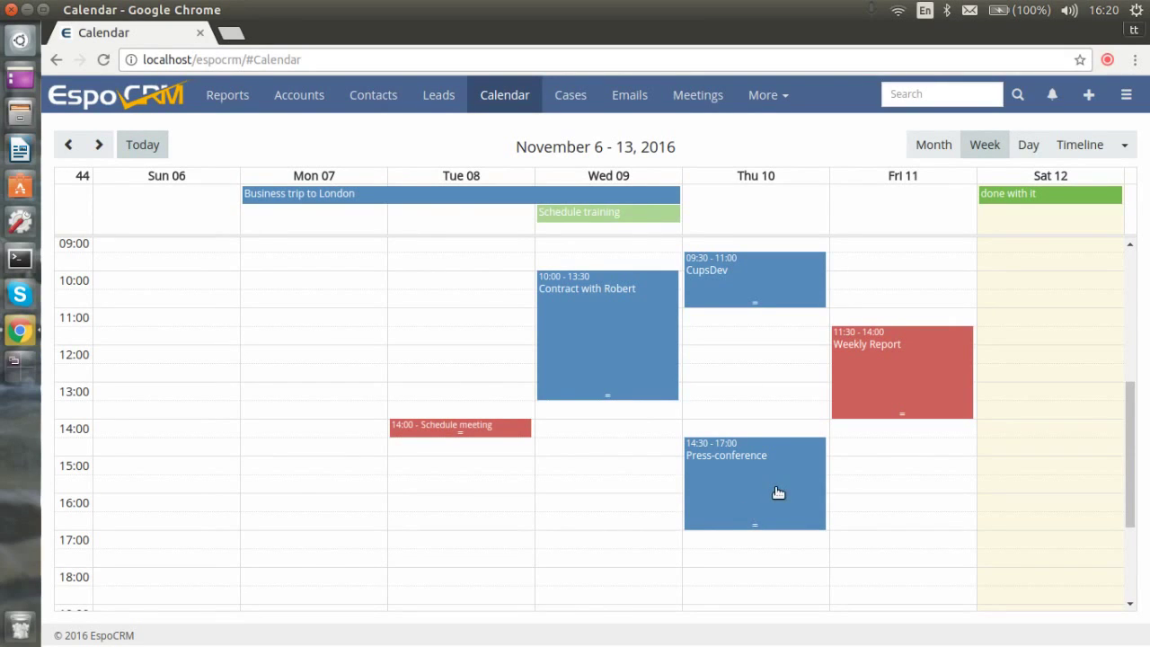
left_click_drag(775, 487, 747, 425)
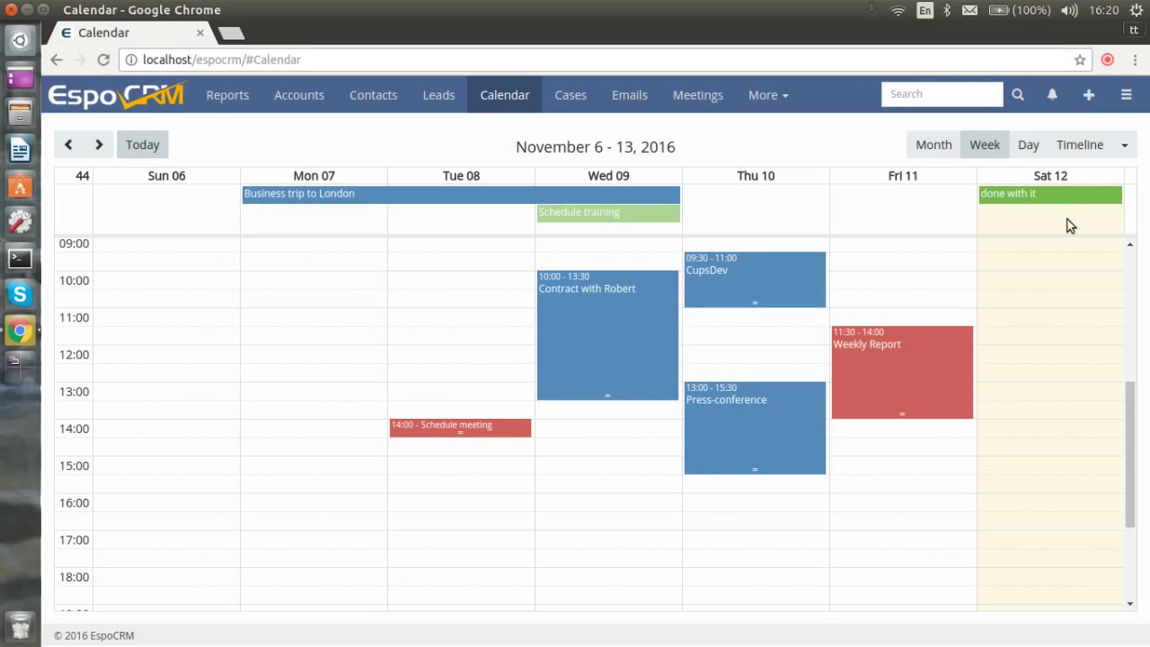
Switch to the Timeline view and show the shared calendar of several users.
left_click(1083, 147)
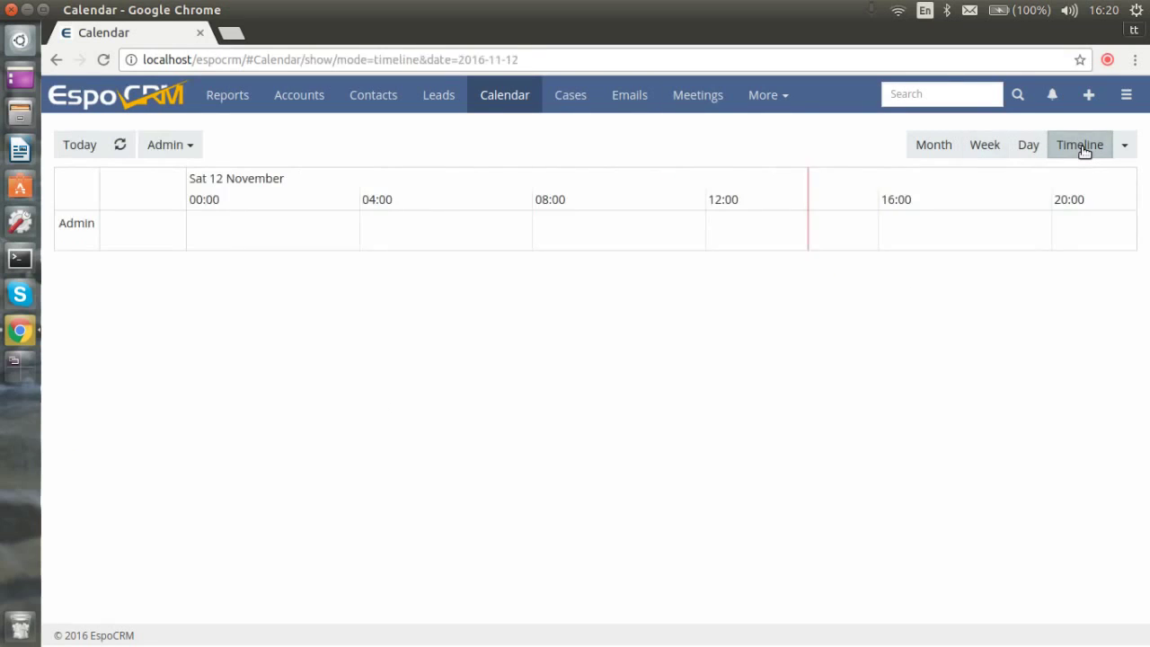
scroll(633, 212, "down", 3)
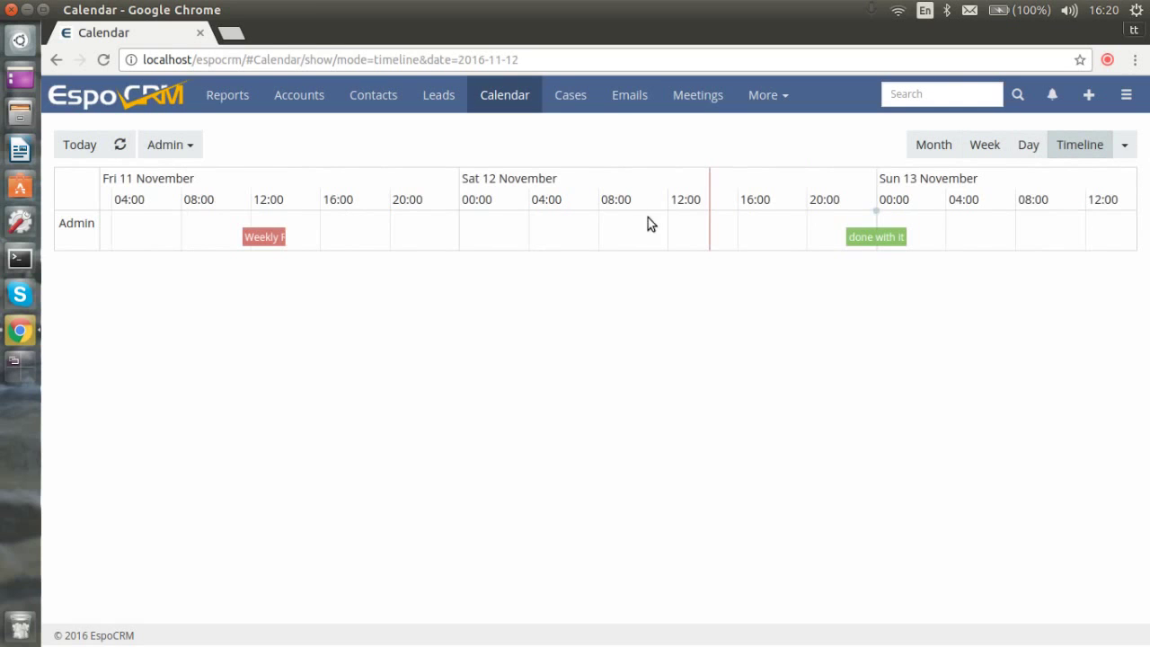
left_click(193, 146)
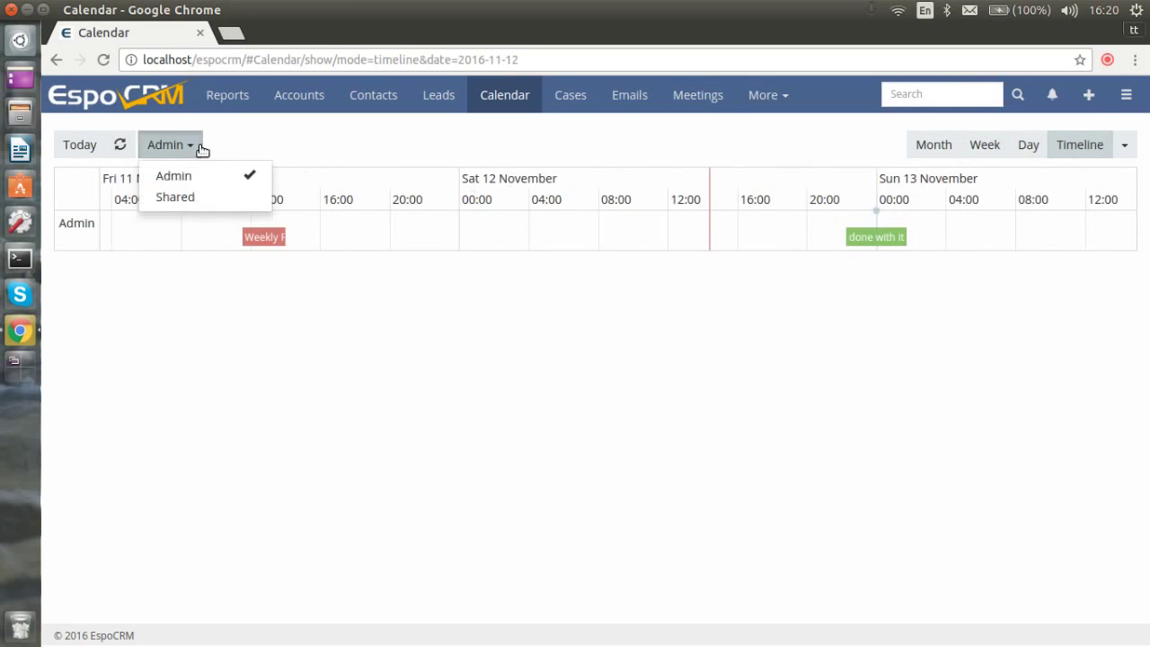
left_click(199, 196)
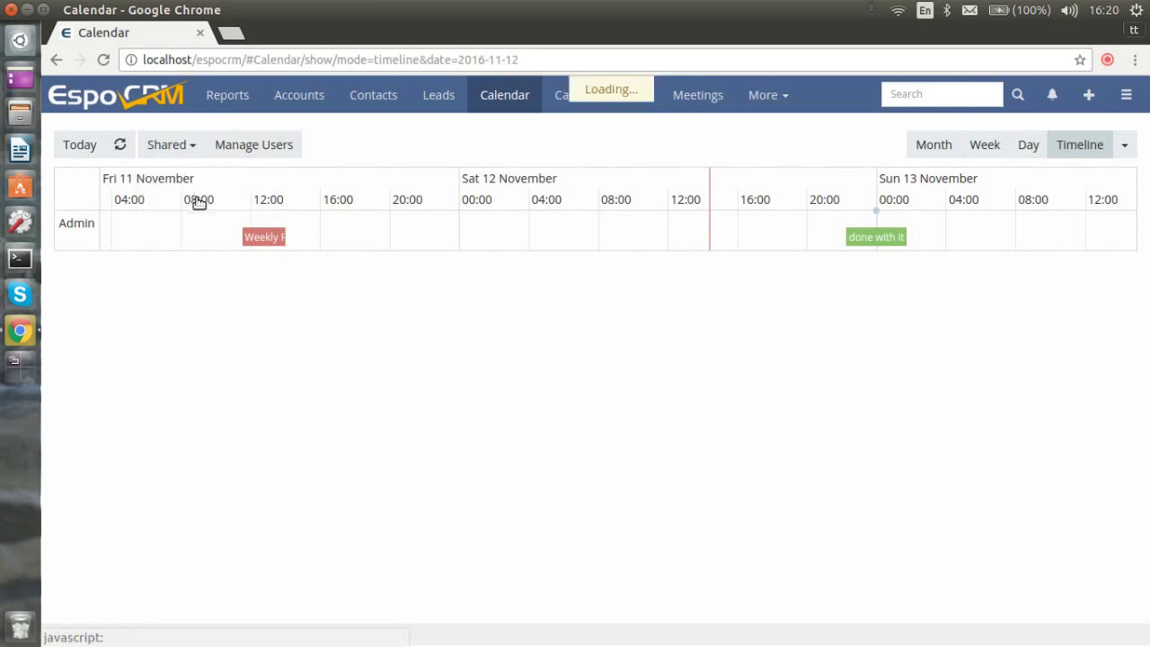
Add all ten users to the shared timeline, move one just under Admin, and save.
left_click(266, 151)
left_click(939, 174)
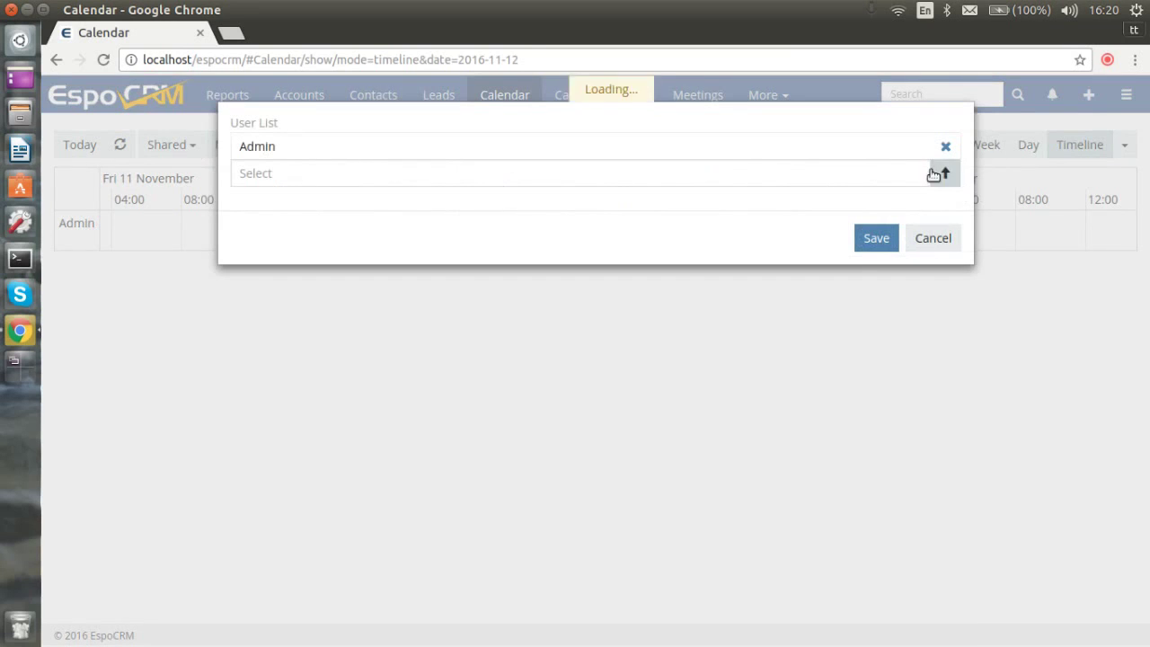
left_click(303, 412)
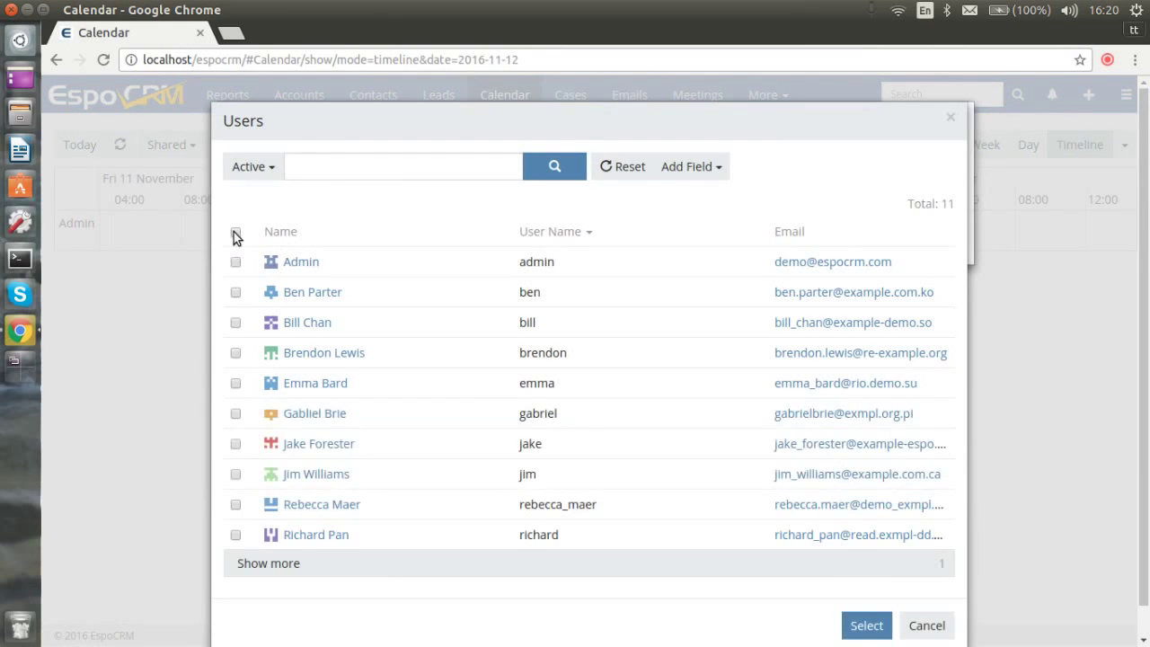
left_click(234, 232)
left_click(872, 625)
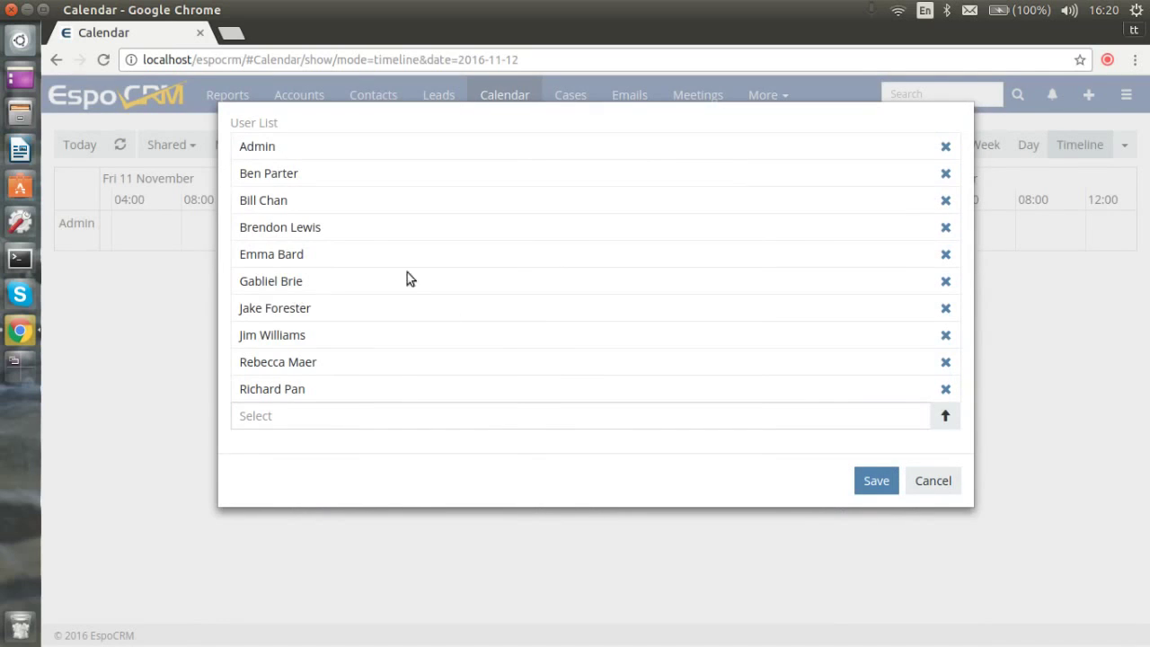
left_click_drag(403, 281, 380, 168)
left_click(865, 482)
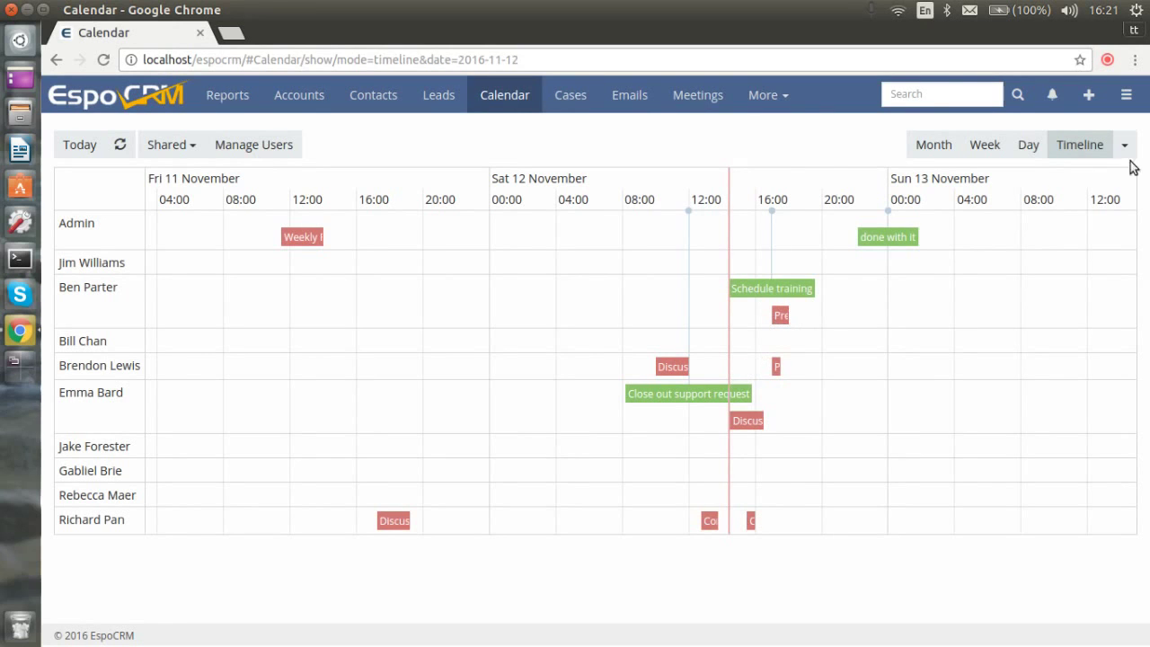
Zoom and drag the shared timeline until it shows Wednesday 16 November hour by hour.
scroll(765, 368, "up", 3)
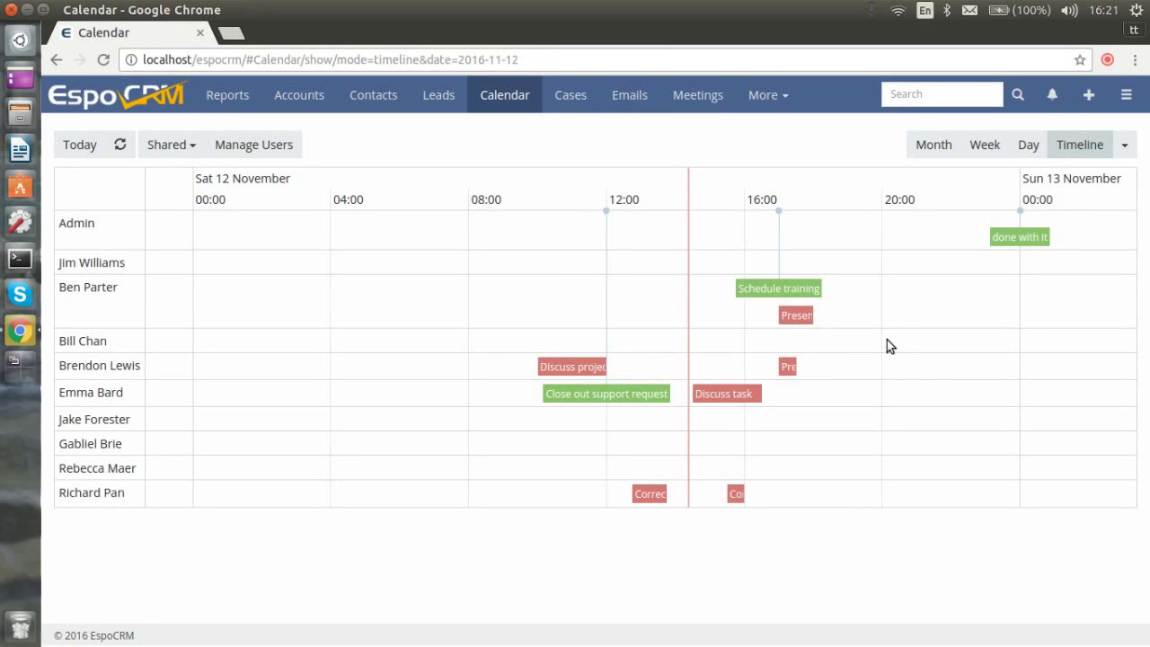
scroll(850, 354, "down", 5)
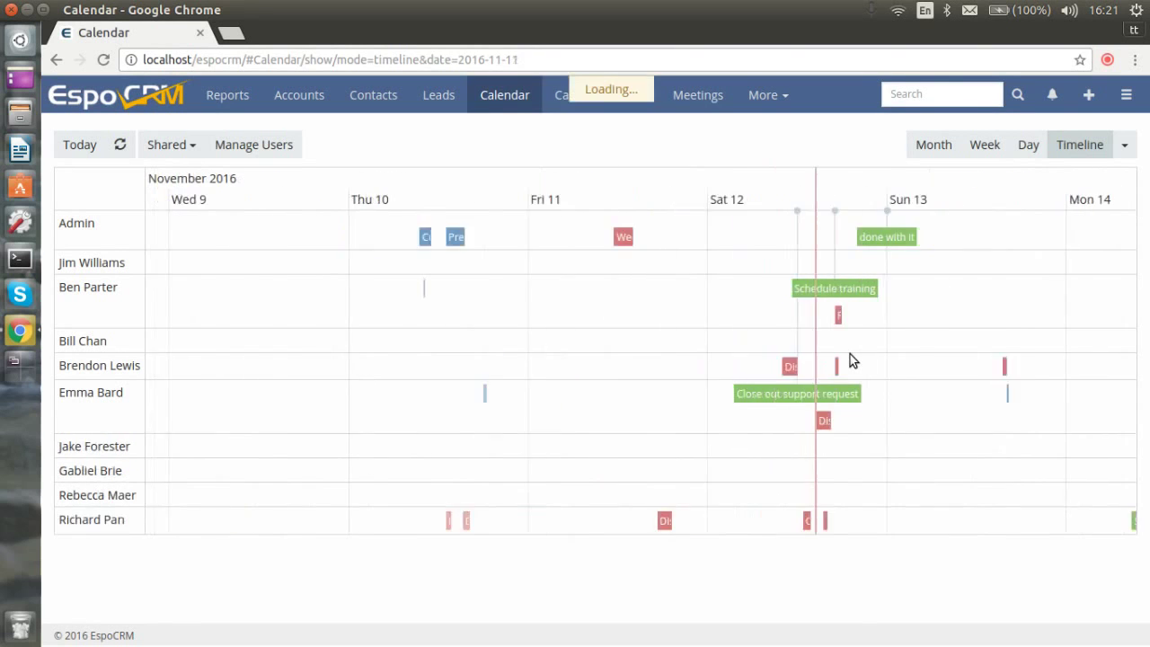
scroll(850, 354, "down", 2)
mouse_move(545, 359)
left_mouse_down()
mouse_move(805, 437)
mouse_move(236, 344)
left_mouse_up()
left_click_drag(928, 349, 606, 357)
scroll(768, 440, "up", 2)
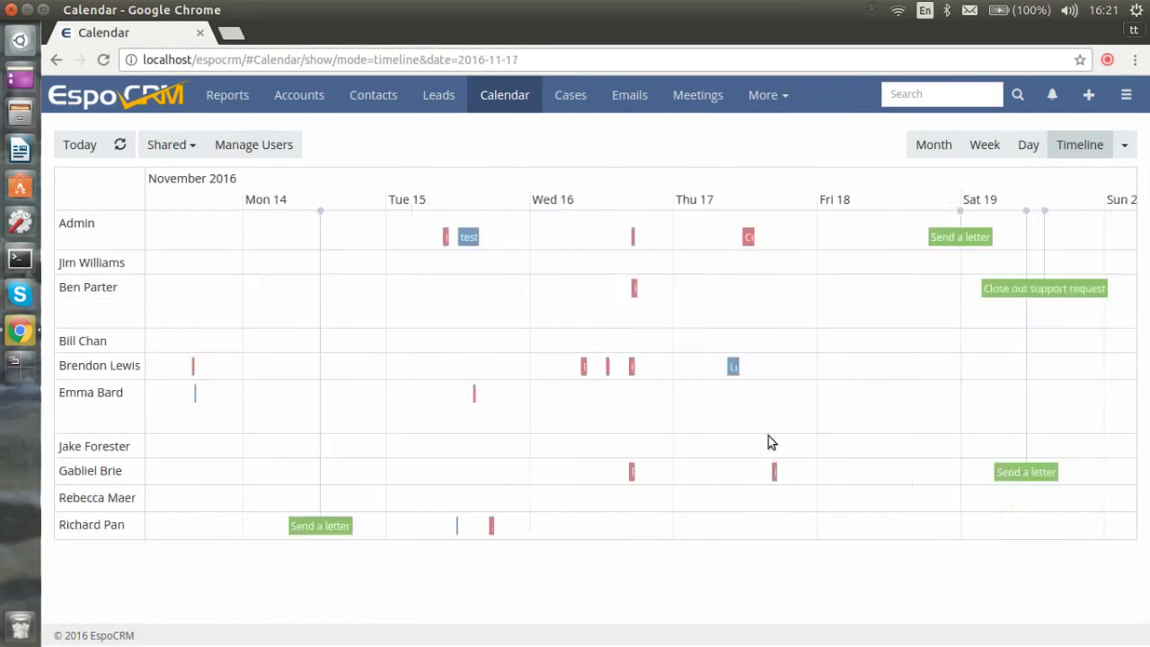
scroll(768, 436, "up", 1)
scroll(468, 300, "up", 1)
scroll(563, 336, "up", 1)
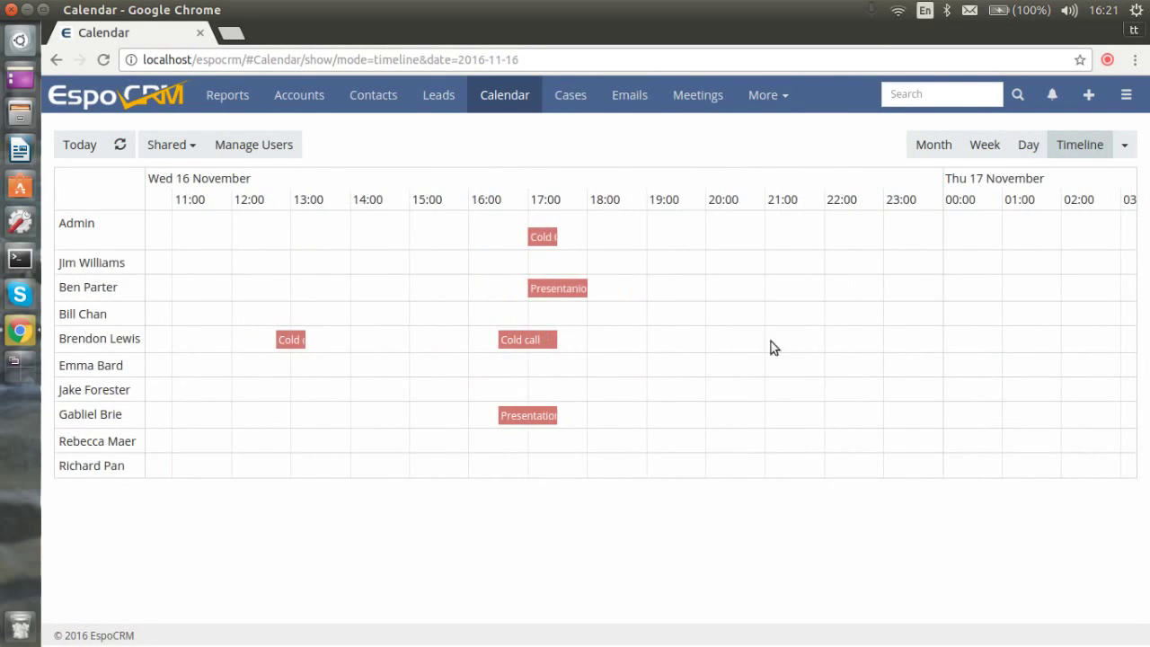
left_click(1128, 97)
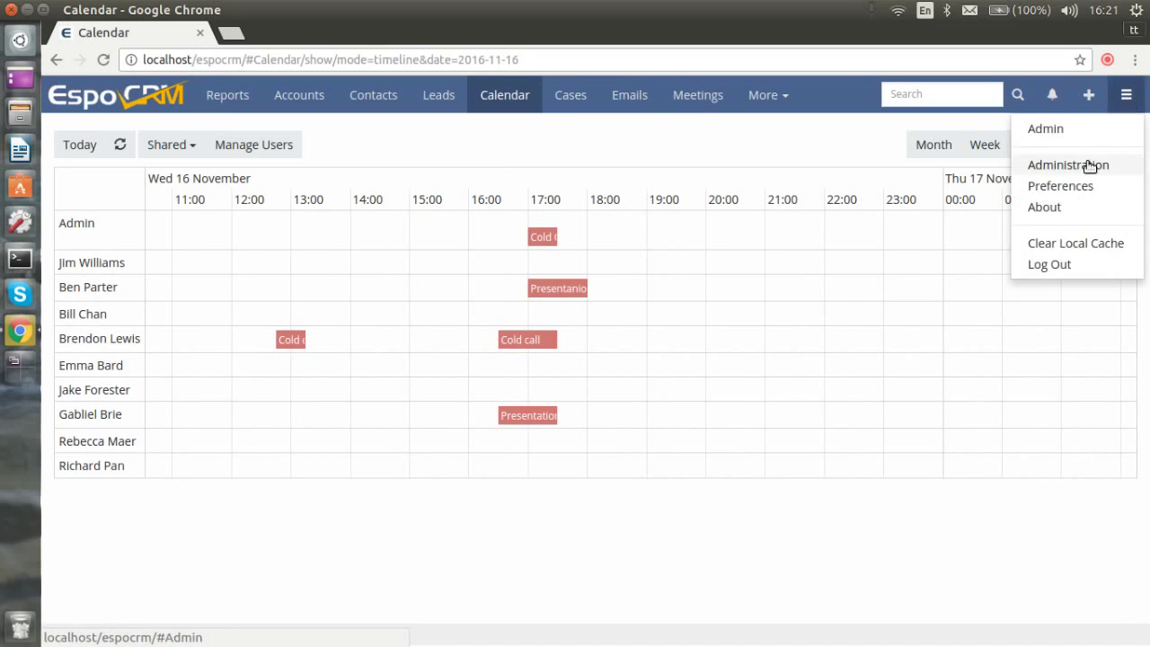
Go to Administration > Users and open a team member's user record.
left_click(1089, 167)
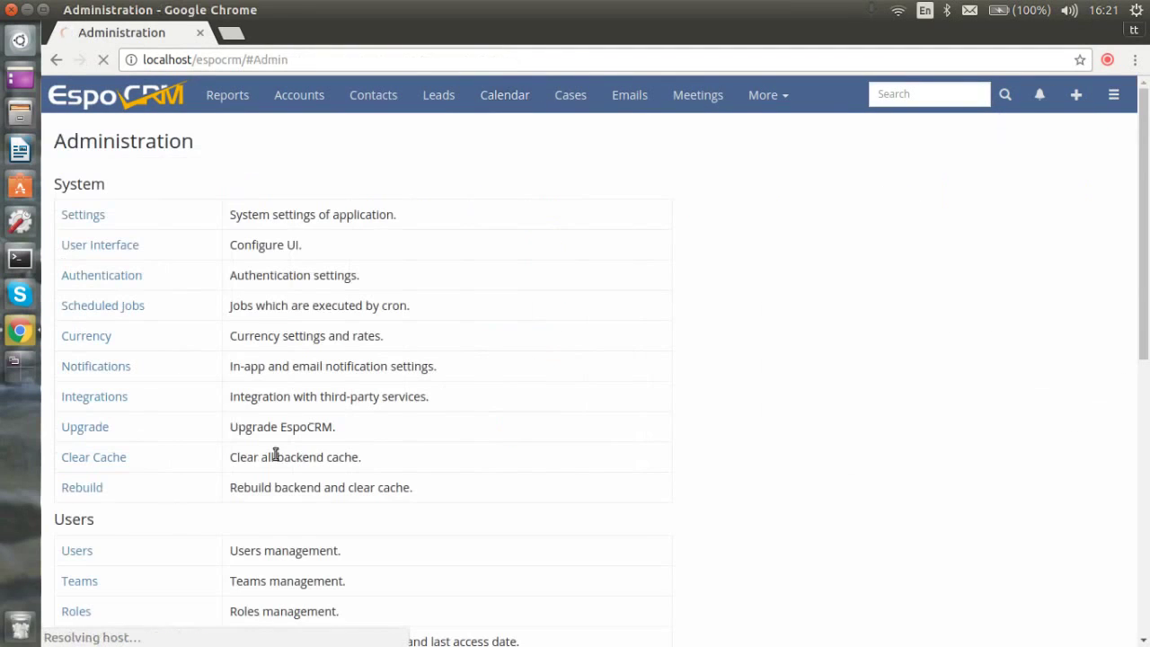
left_click(78, 551)
left_click(163, 312)
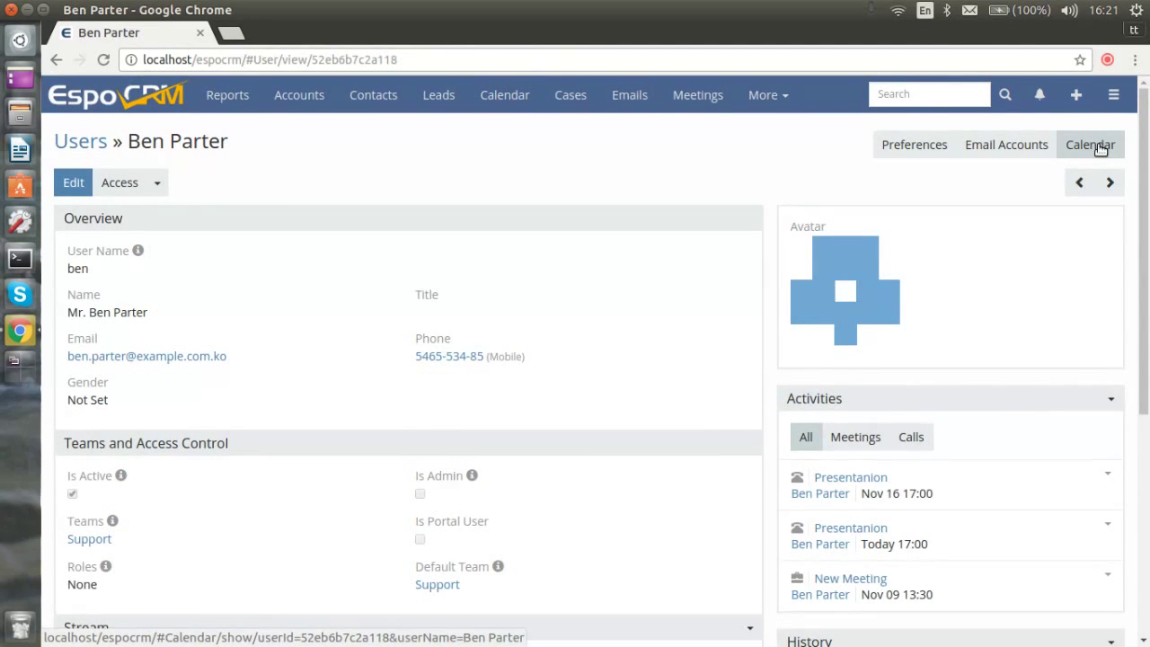
Show the user's calendar as a week, try a Fri 11:30–13:30 entry as Call and Task, then cancel.
left_click(1100, 148)
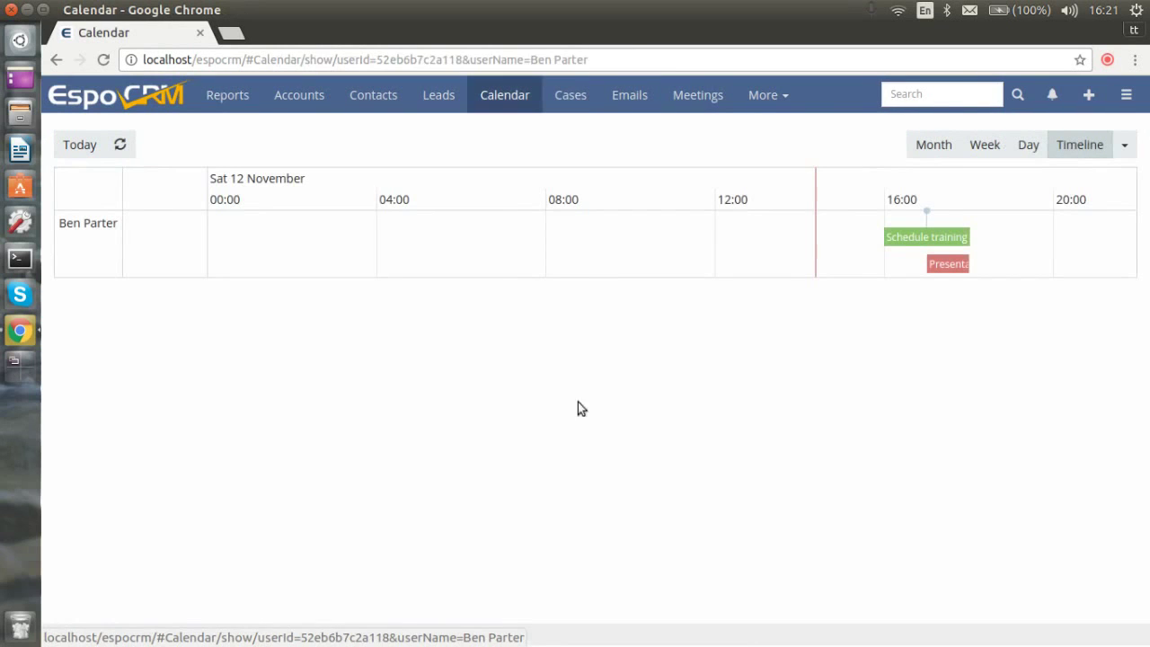
left_click(984, 151)
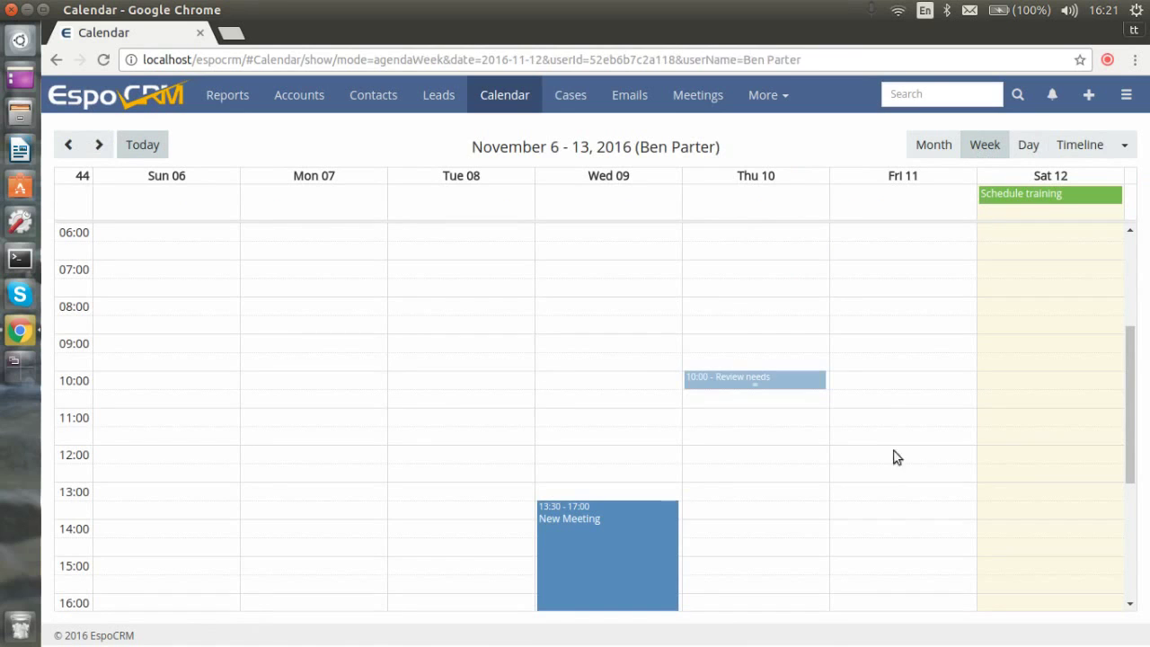
left_click_drag(894, 437, 893, 499)
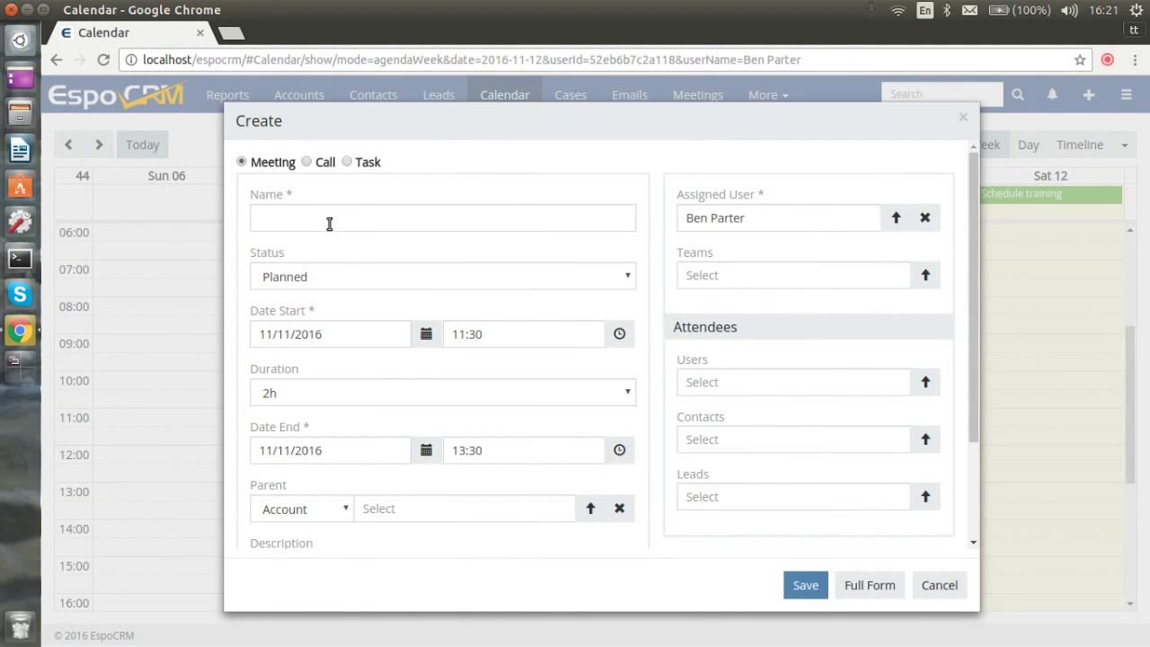
left_click(307, 163)
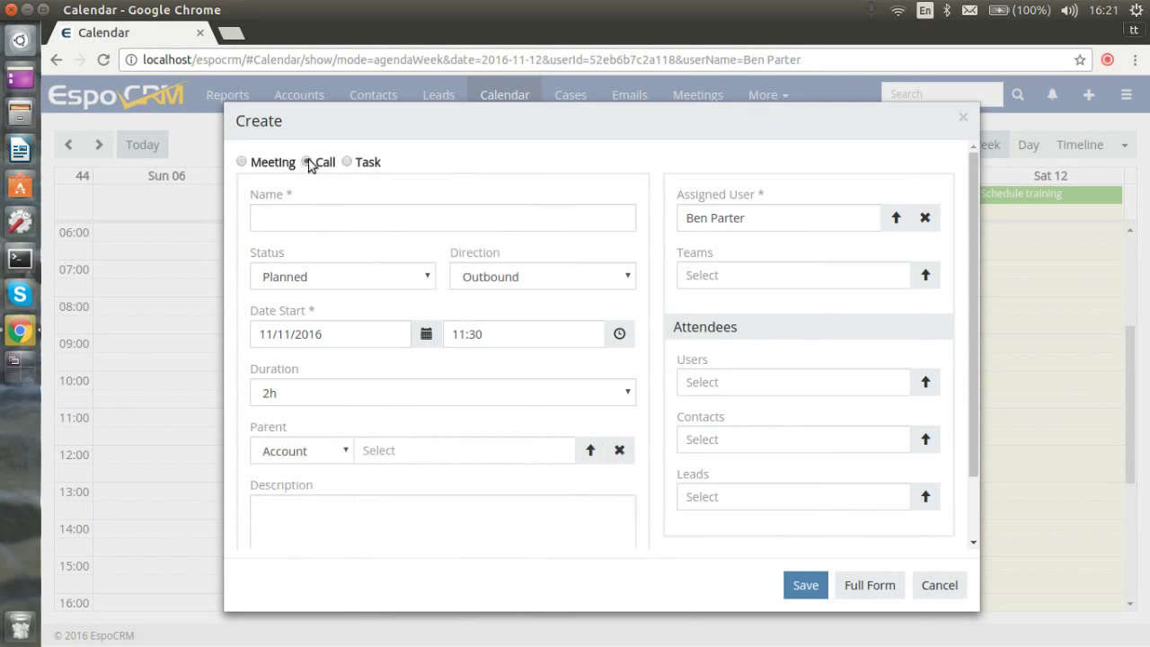
left_click(348, 163)
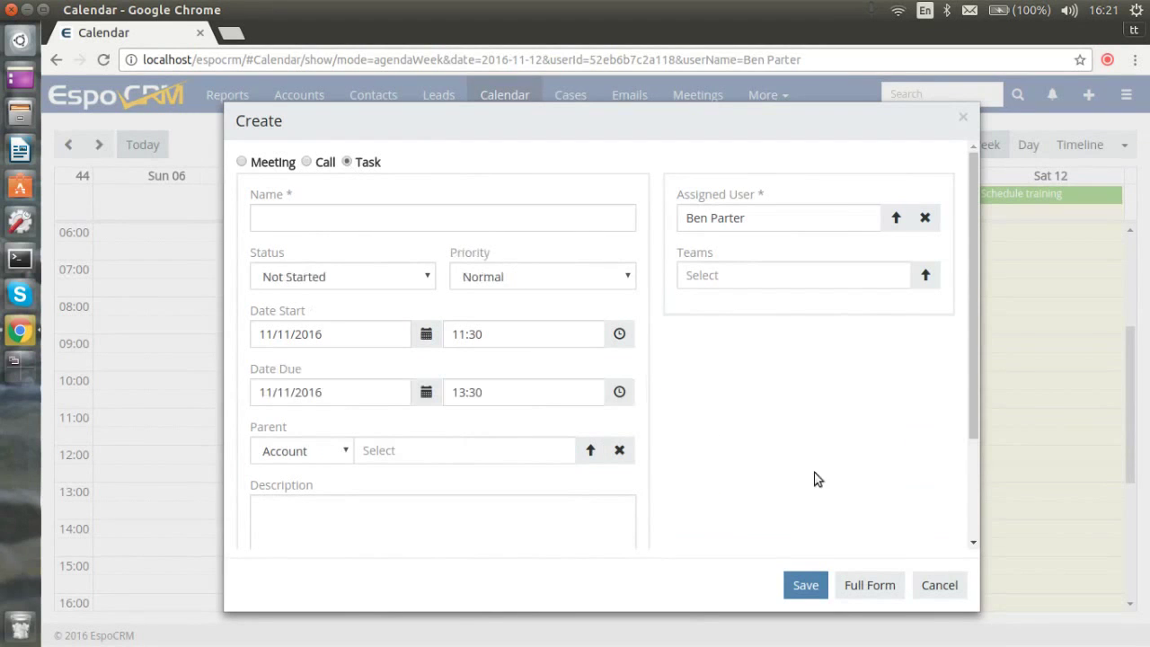
left_click(940, 586)
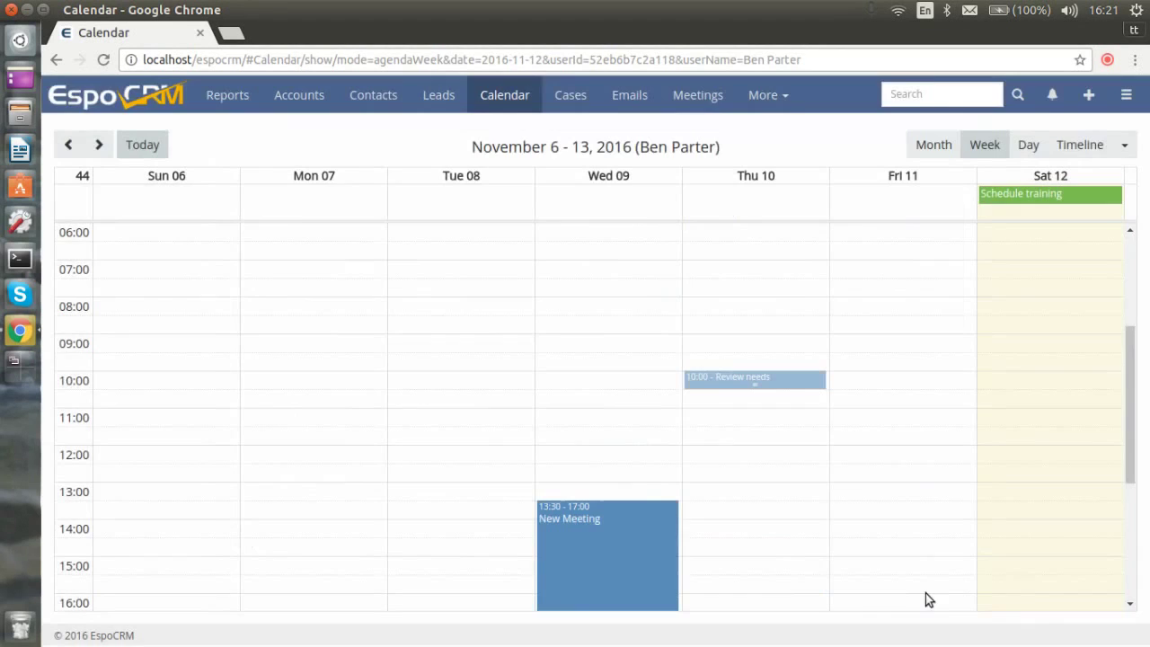
left_click(132, 102)
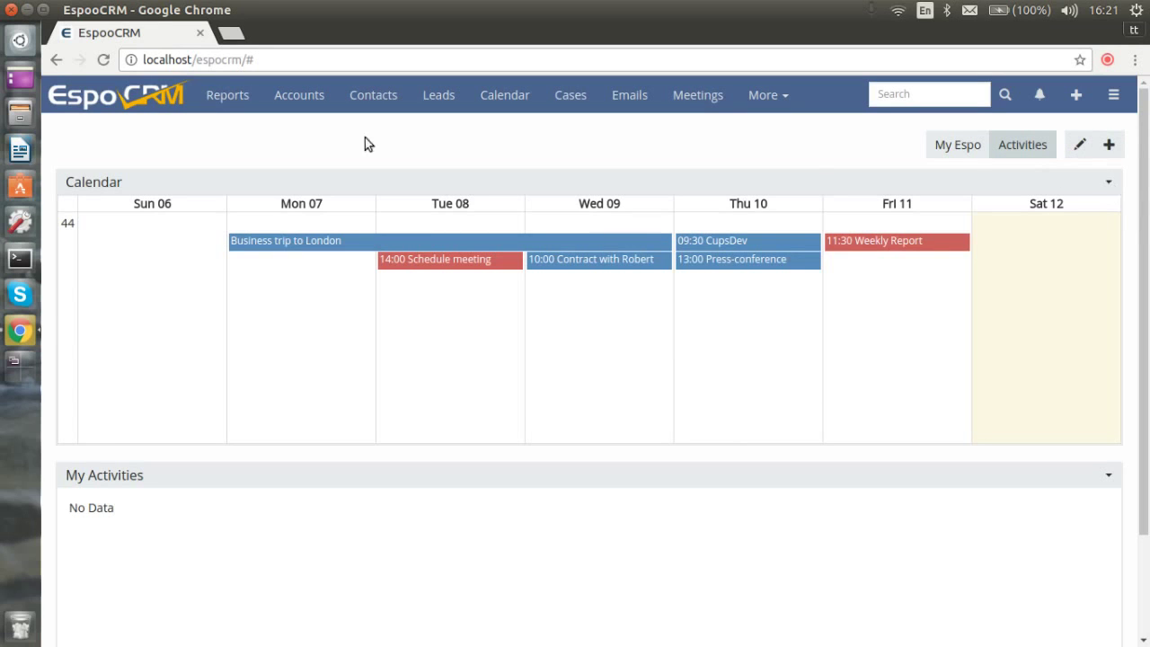
Look at the Add Dashlet list and close it without adding anything.
left_click(1109, 145)
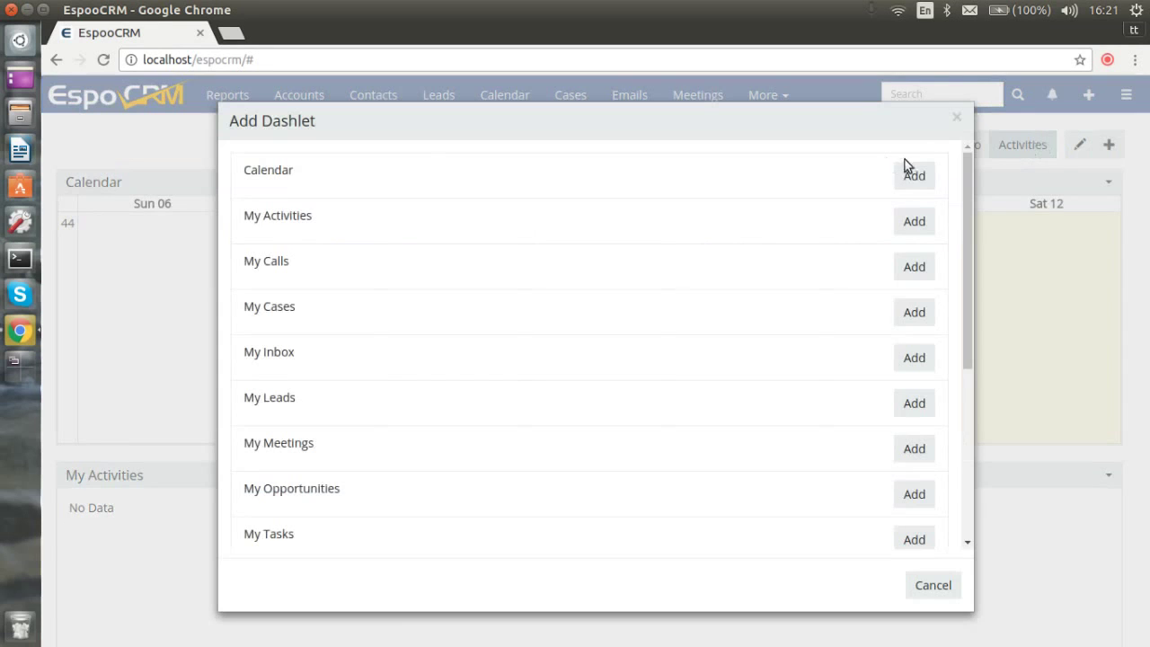
left_click(957, 120)
Set the Calendar dashlet to Week (agenda) mode with Tasks displayed, keep 30-second auto-refresh, and save.
left_click(1111, 183)
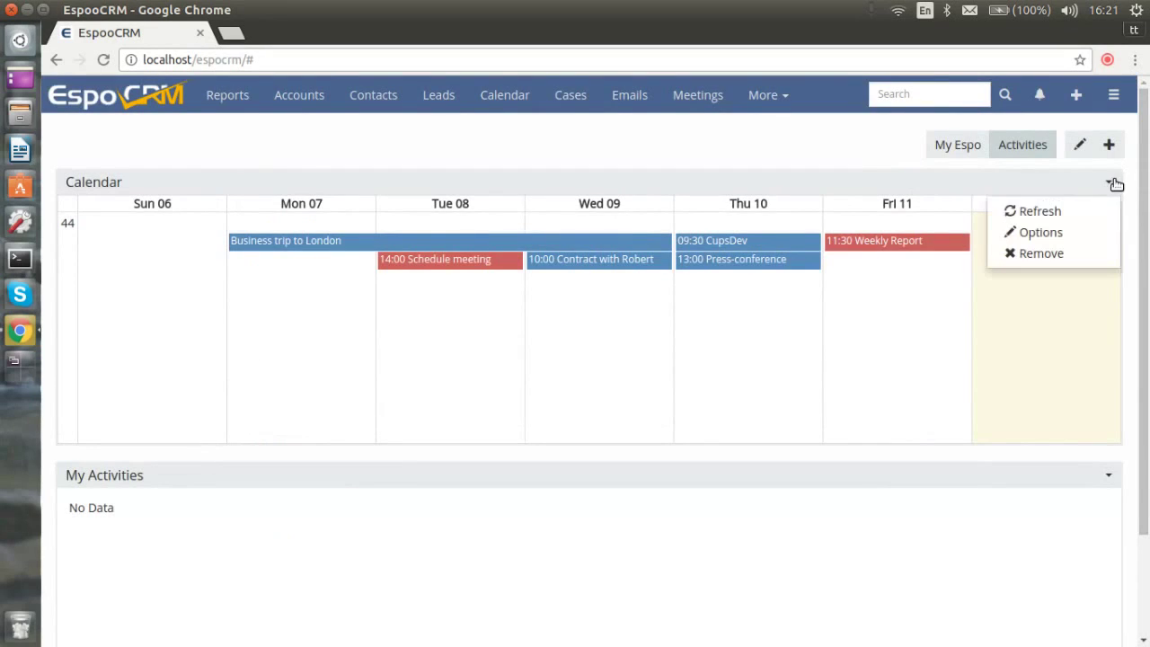
left_click(1068, 231)
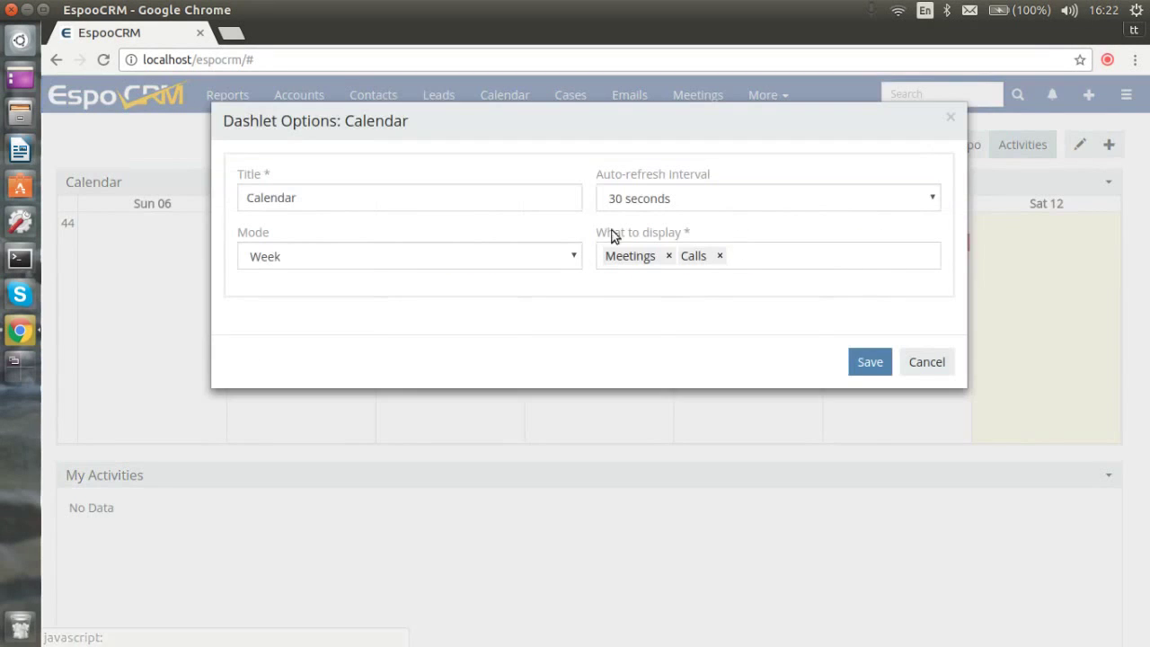
left_click(408, 256)
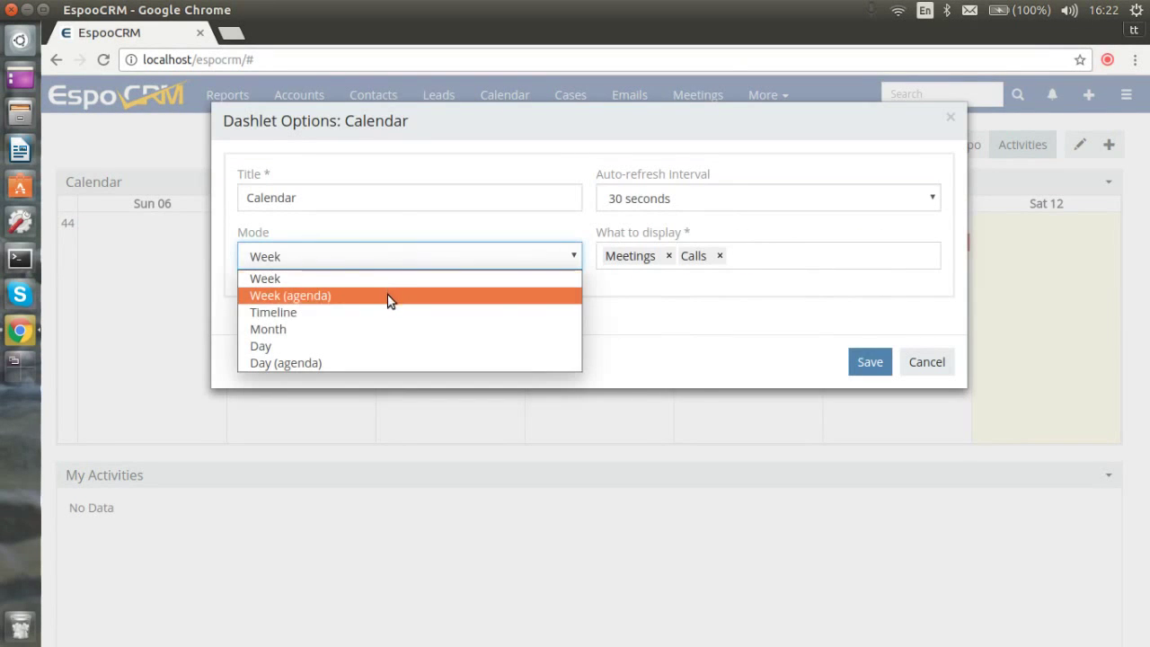
left_click(390, 296)
left_click(749, 258)
left_click(667, 297)
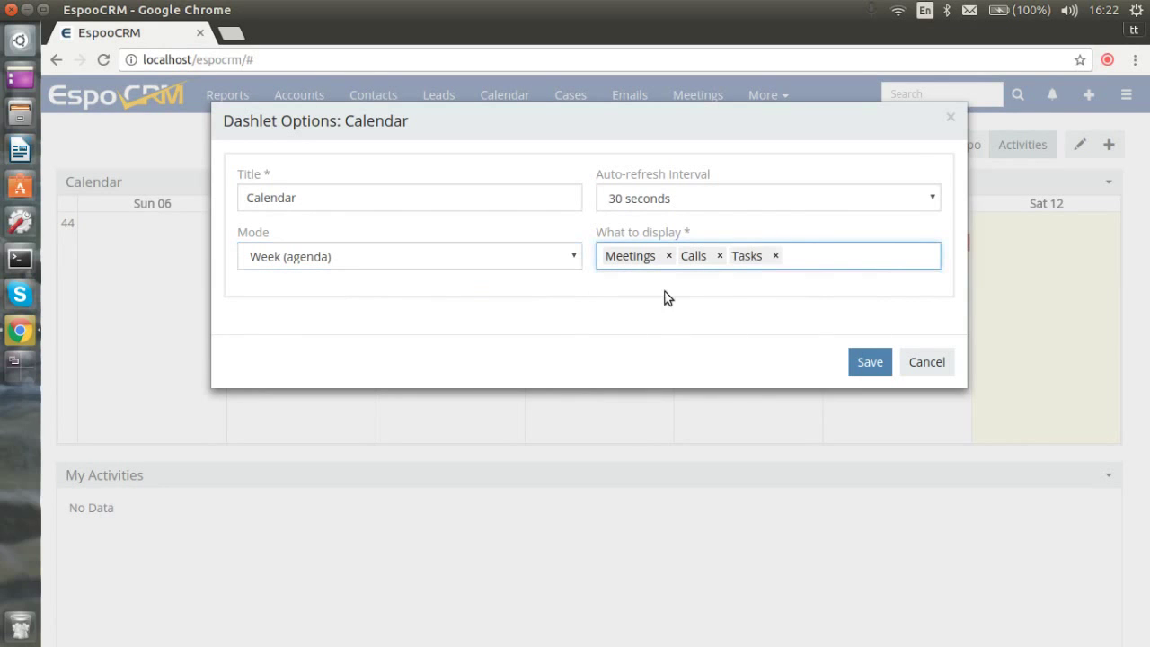
left_click(794, 199)
left_click(794, 196)
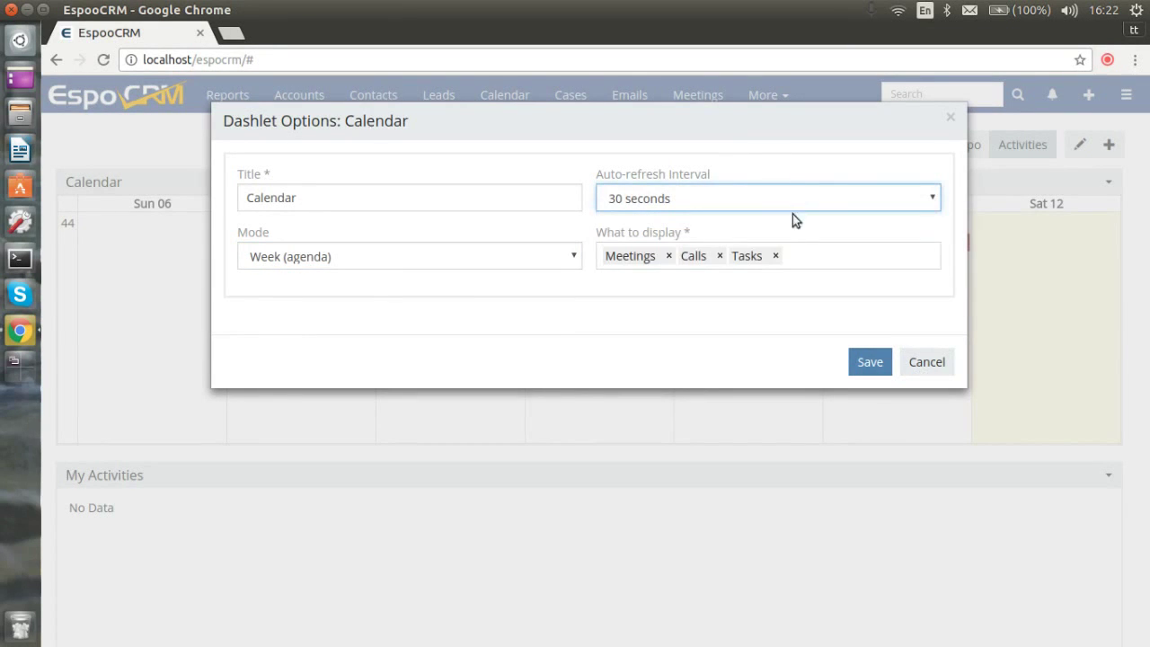
left_click(872, 364)
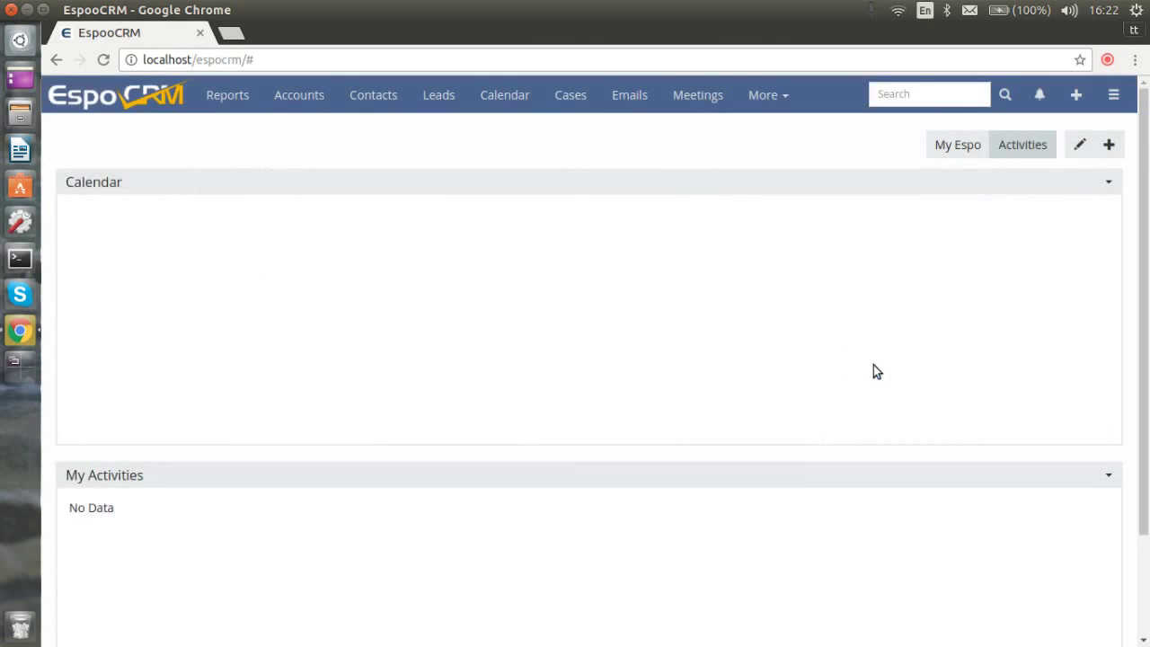